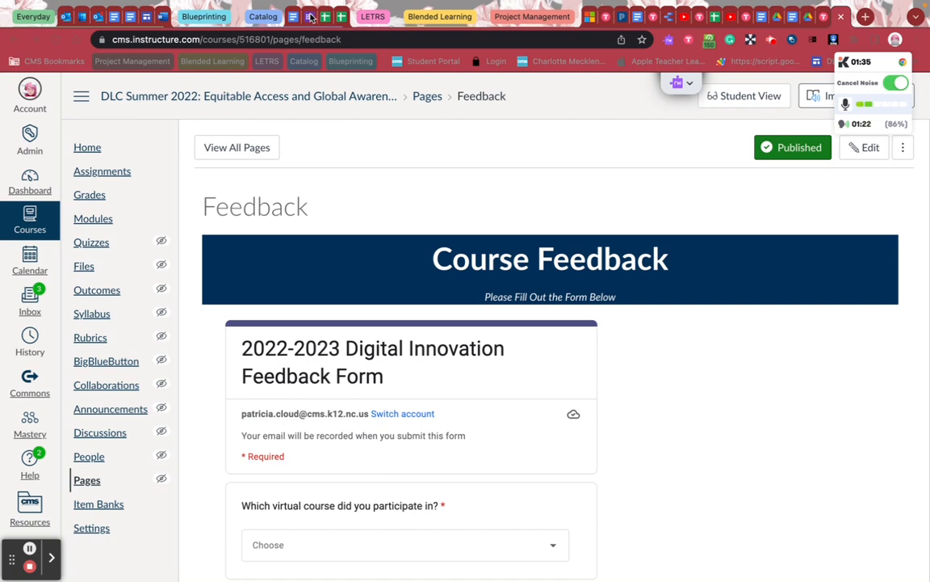
Switch to the Adding a Course to the Canvas Catalog form and set it to always send responders a copy of their response.
click(311, 17)
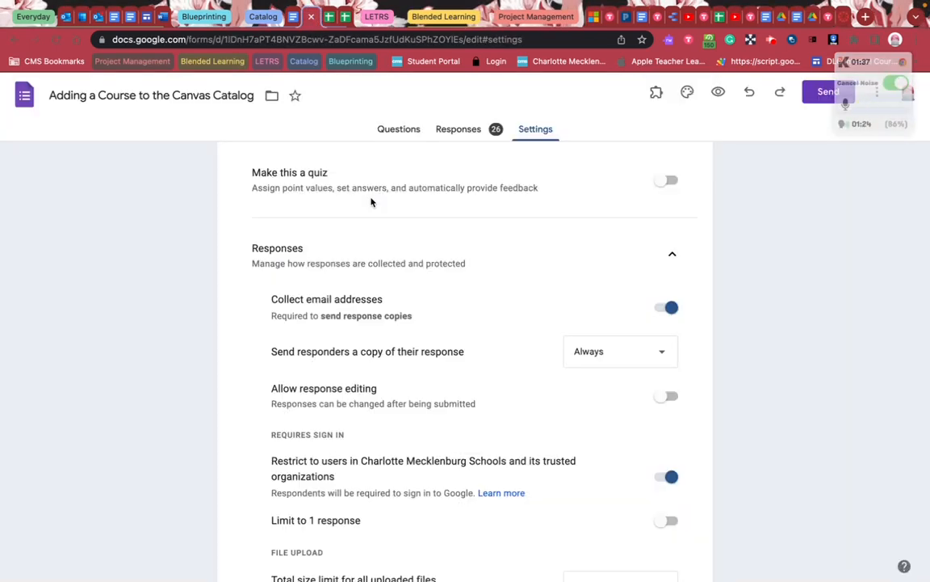
click(393, 130)
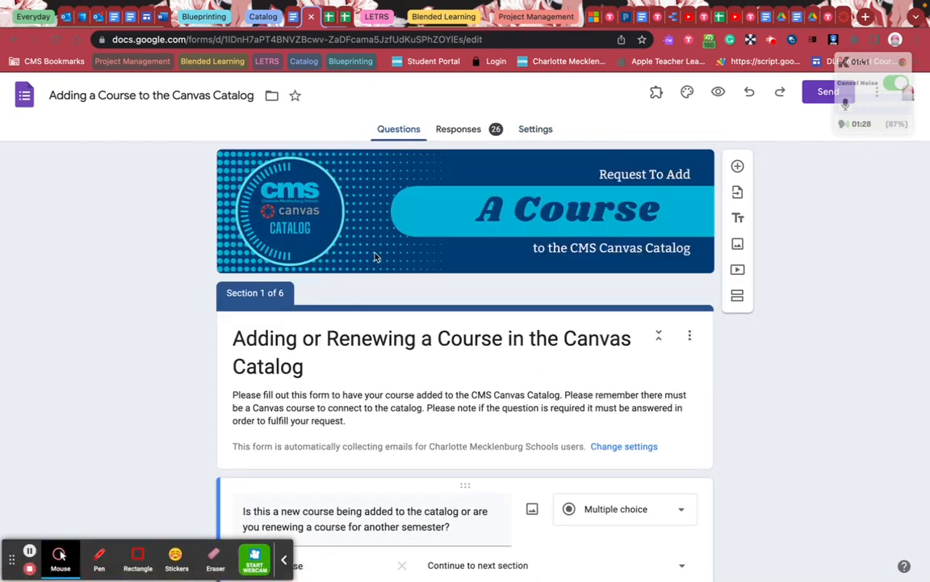
click(536, 129)
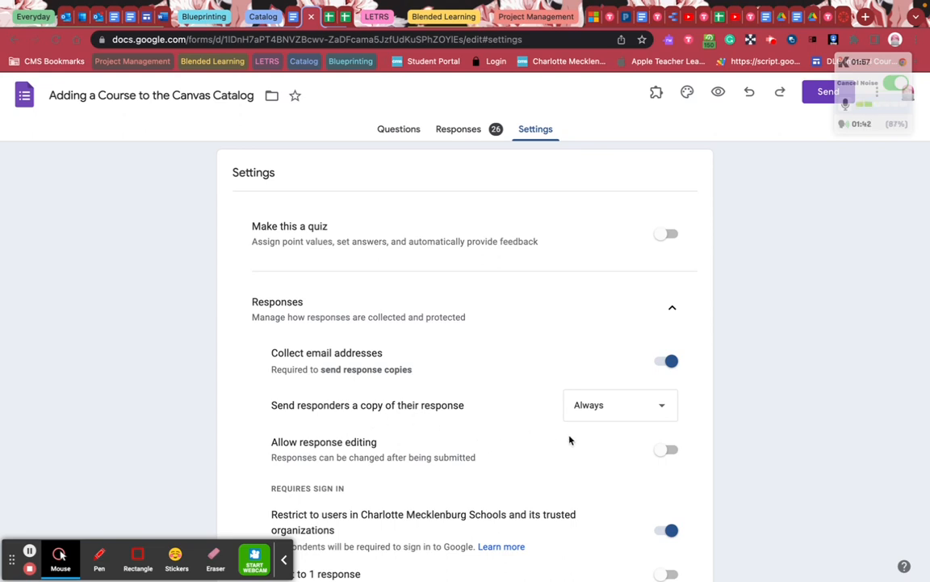
click(664, 406)
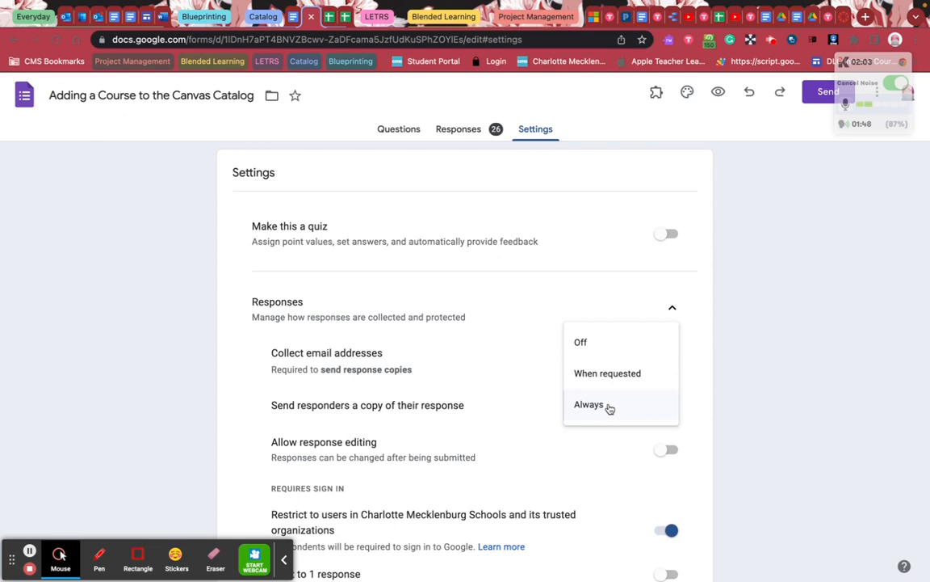
click(608, 406)
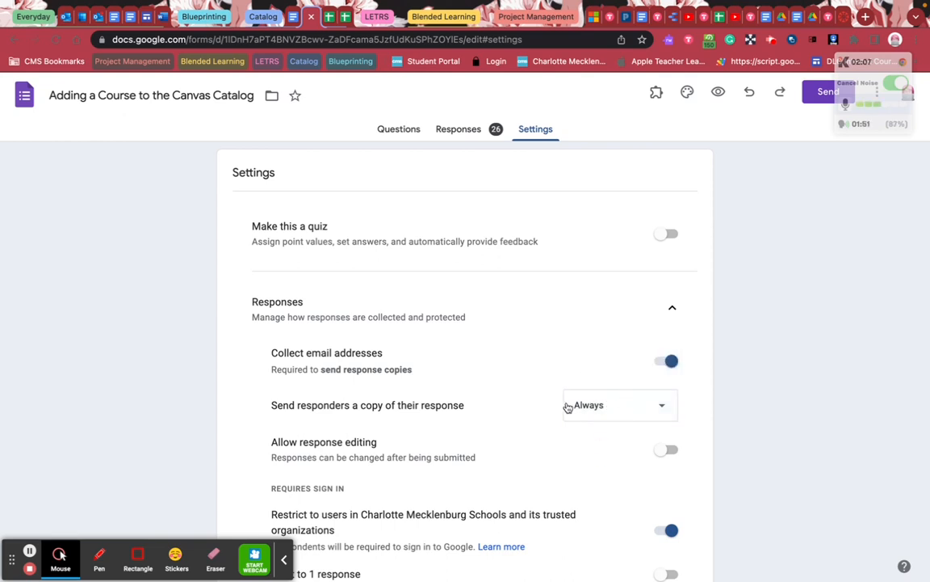
scroll(563, 458, down, 1)
scroll(563, 459, down, 2)
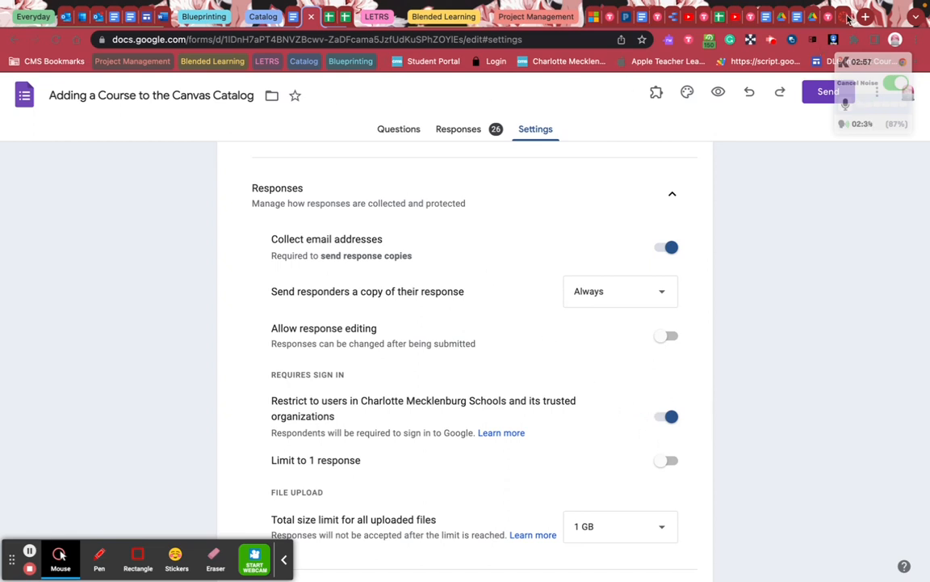
Return to the Canvas Feedback page, open it for editing and save it.
click(847, 17)
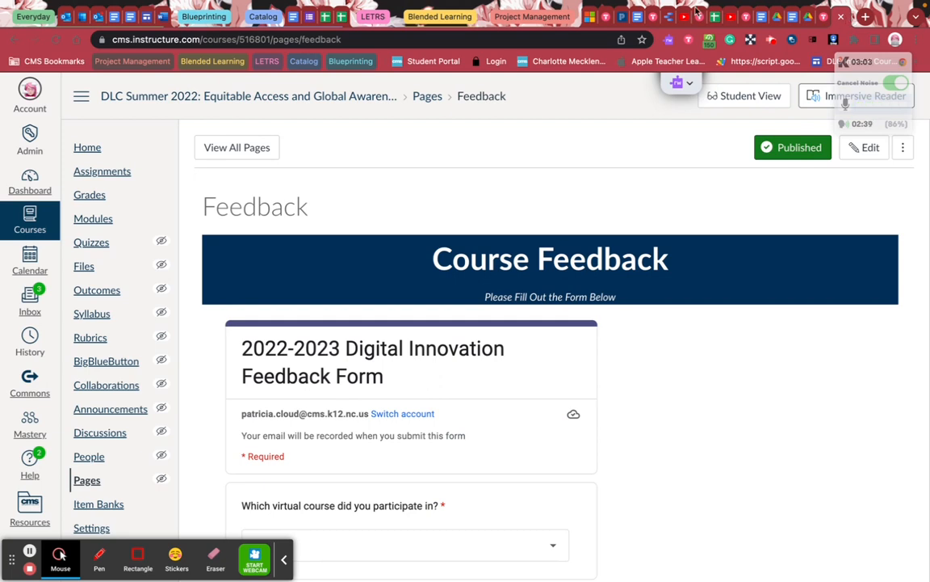
click(857, 154)
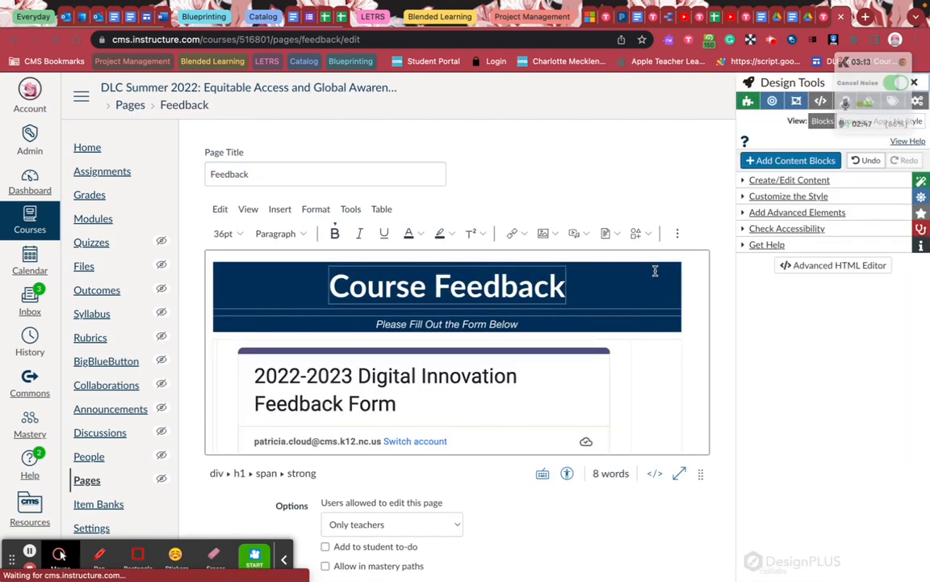
click(677, 234)
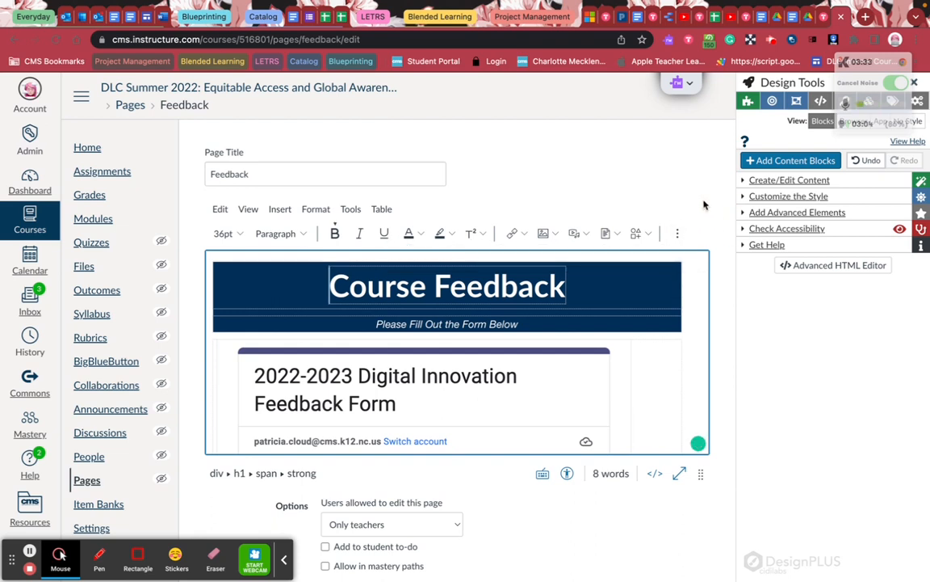
scroll(525, 482, down, 2)
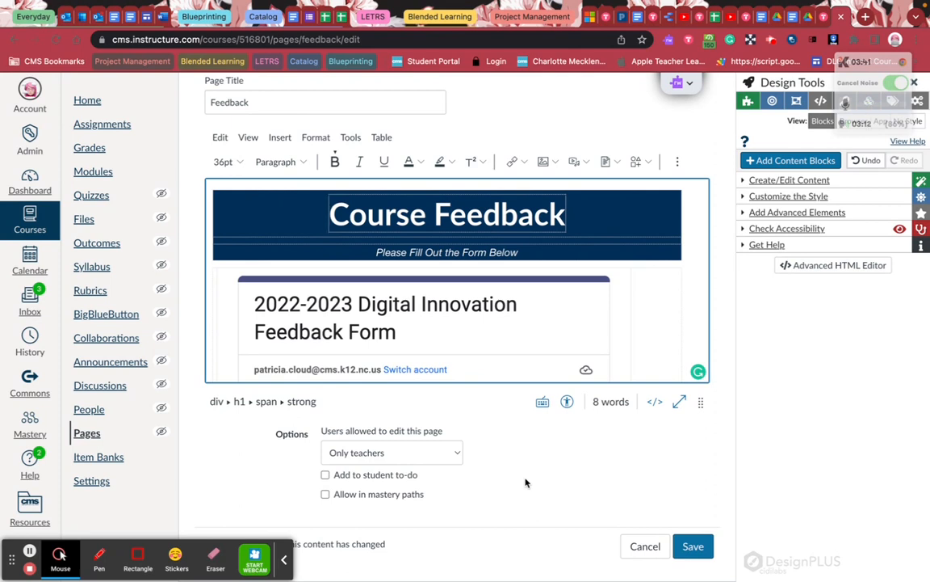
click(697, 548)
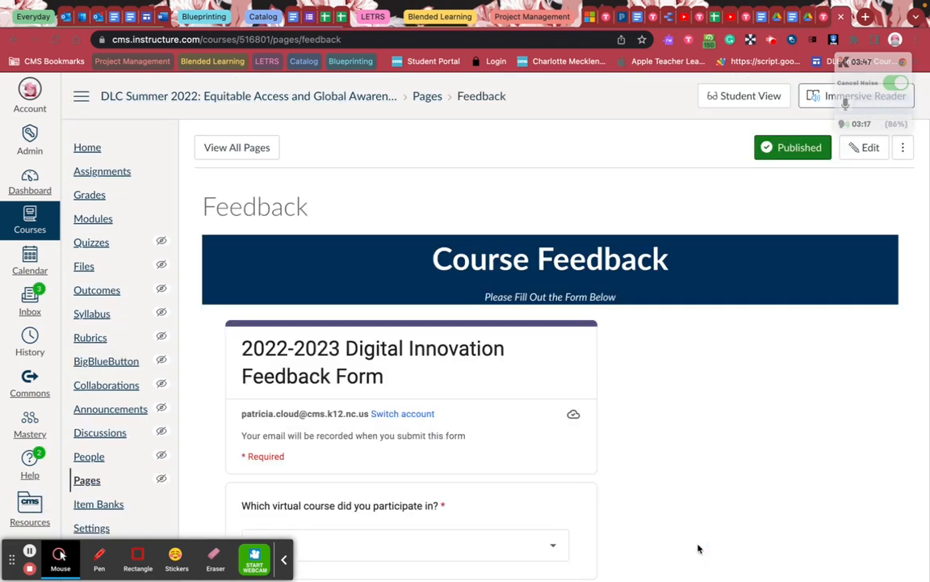
Add a requirement for the Feedback page to the Global Awareness module's settings.
click(94, 219)
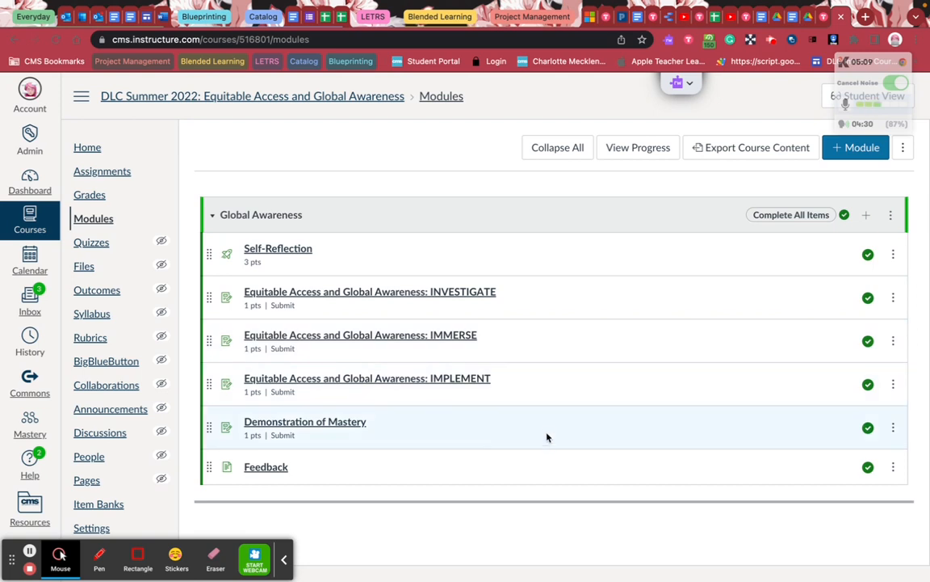
click(892, 215)
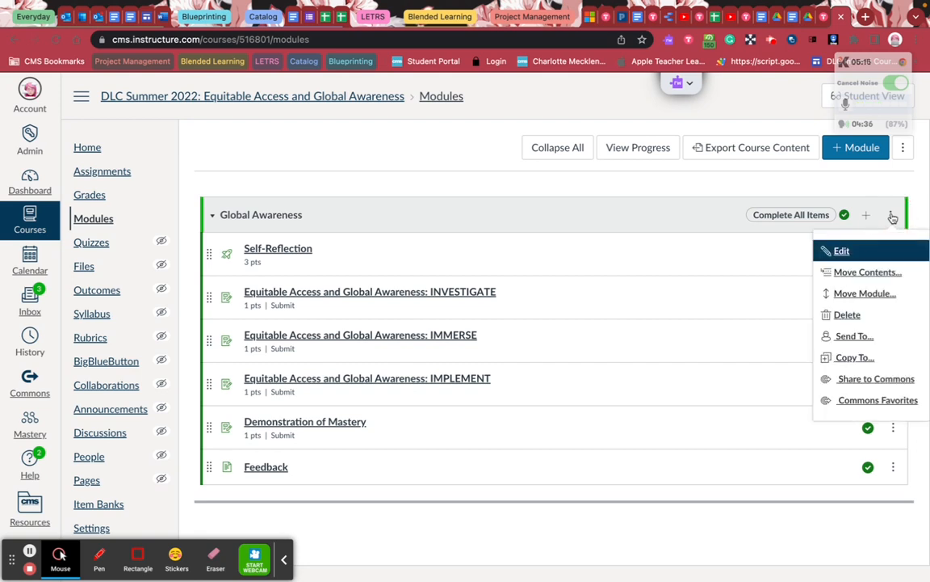
click(842, 252)
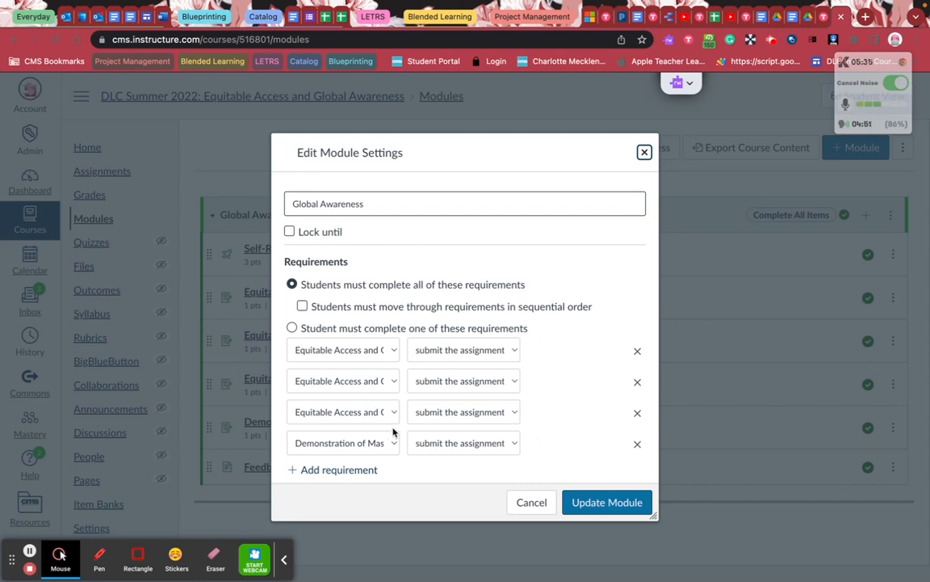
click(340, 474)
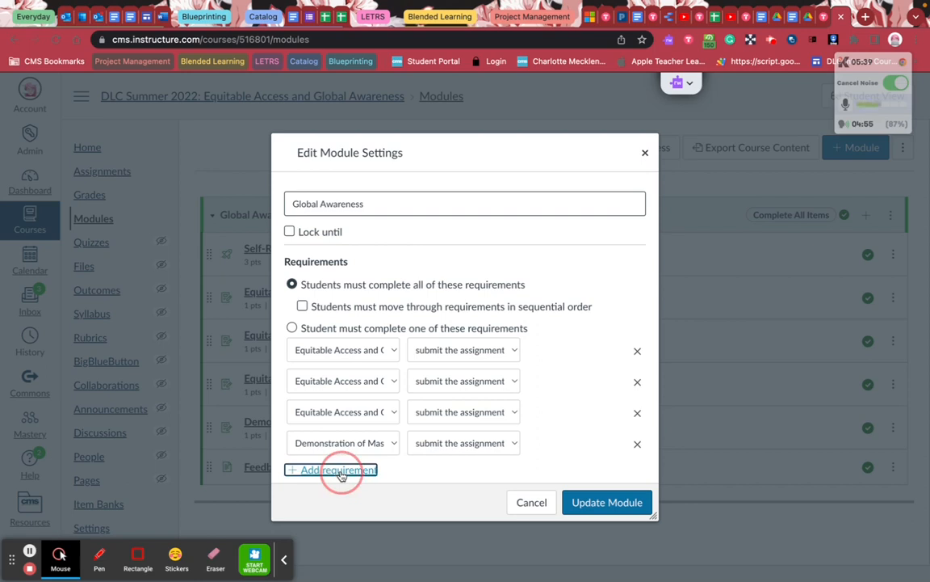
scroll(563, 371, down, 2)
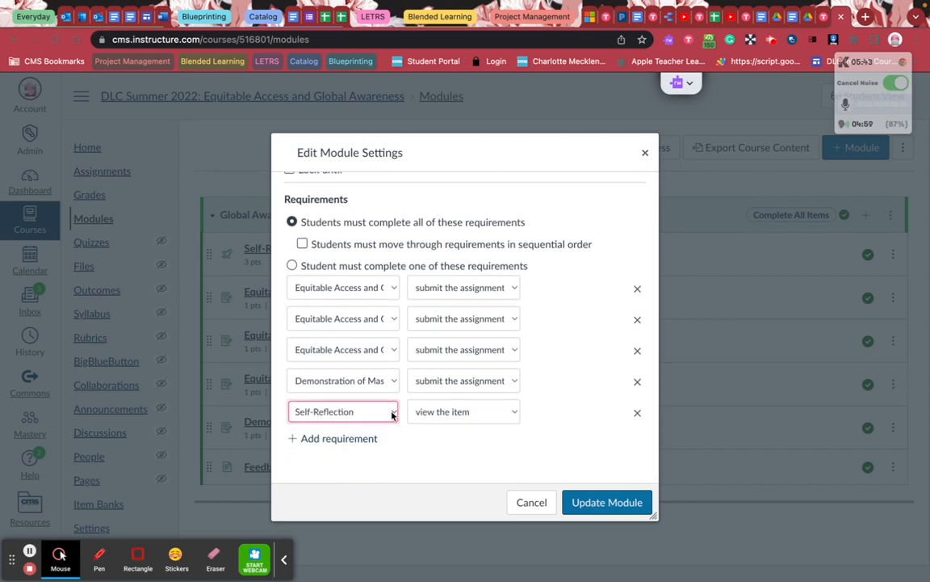
click(393, 414)
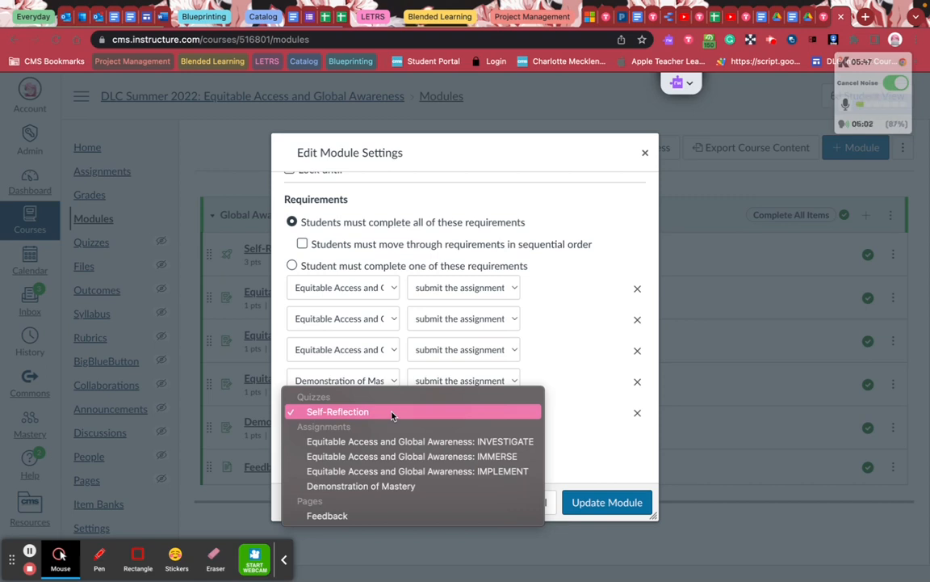
click(331, 517)
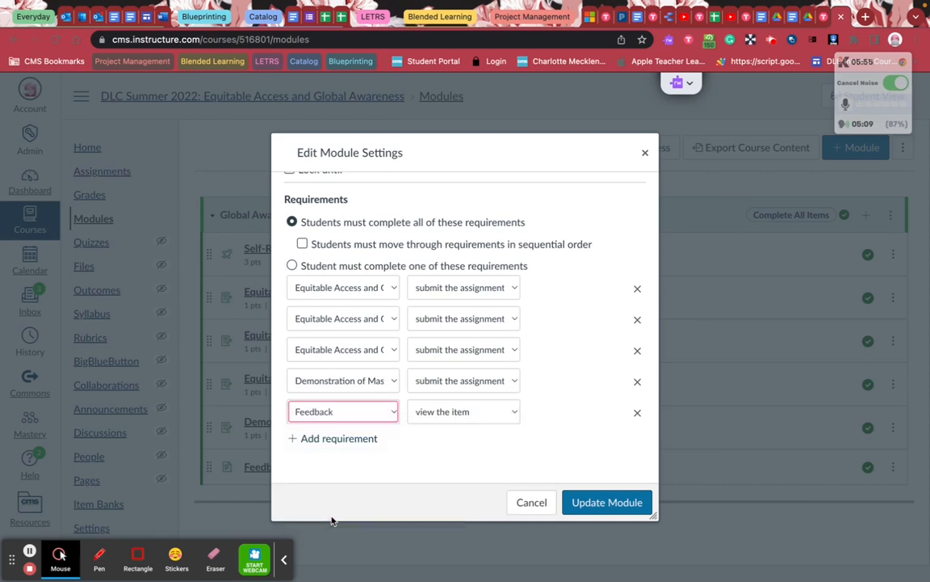
Set the Feedback requirement to mark as done and update the module, letting students continue without re-locking.
click(516, 413)
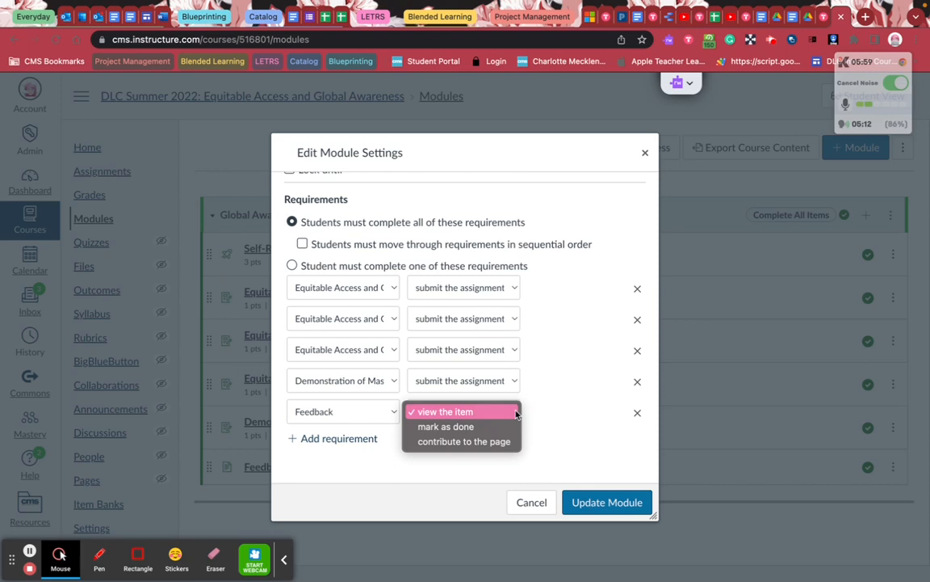
click(455, 429)
click(627, 506)
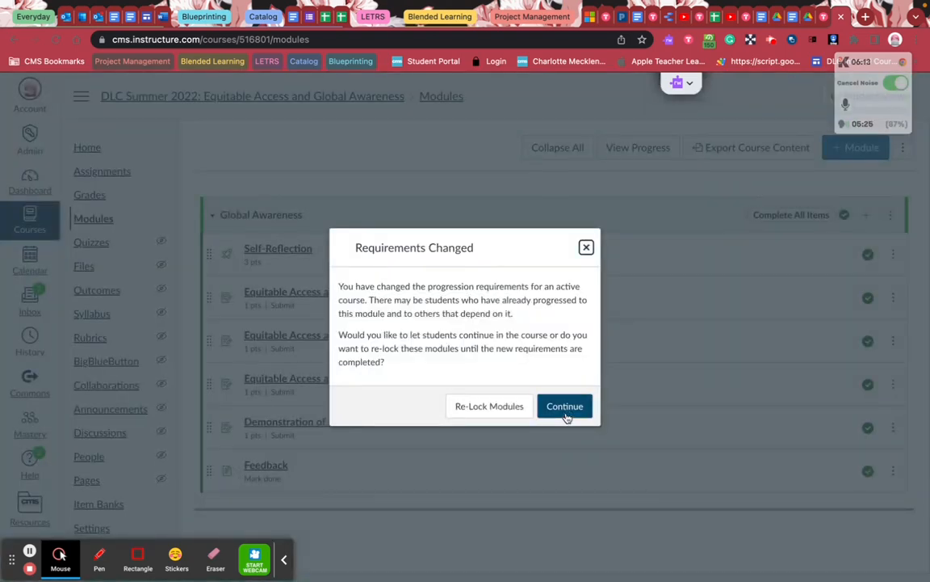
click(566, 411)
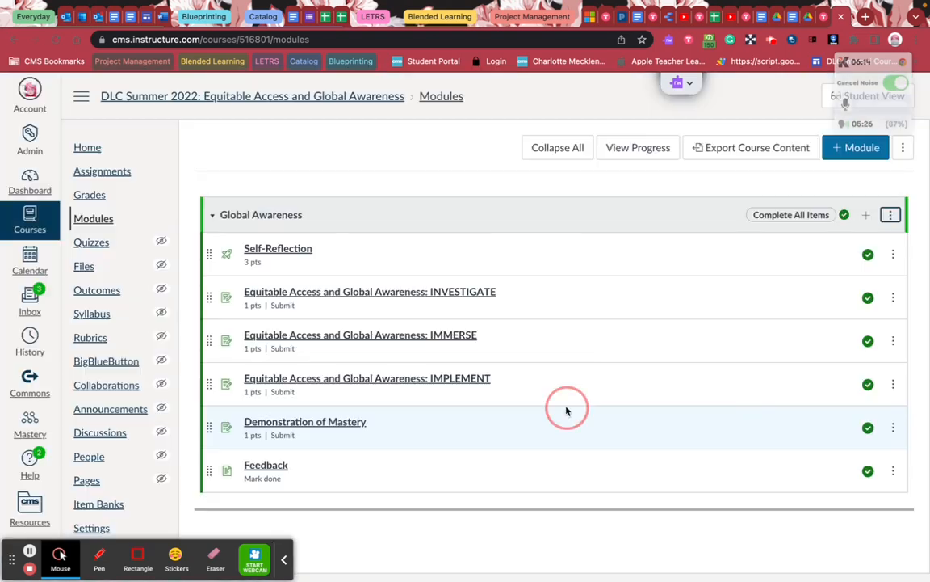
Preview the Feedback page as a student down to its completion option, and leave the student preview.
click(267, 465)
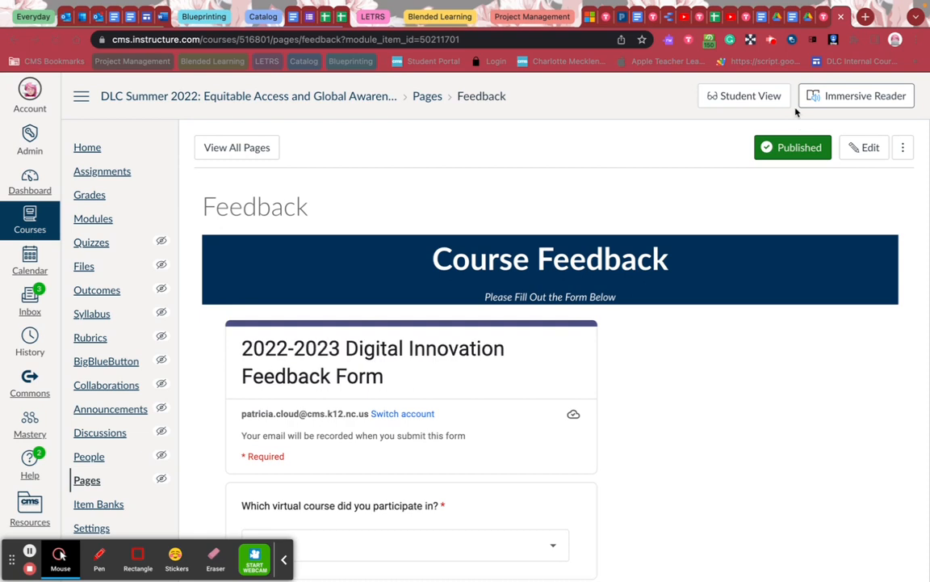
click(746, 99)
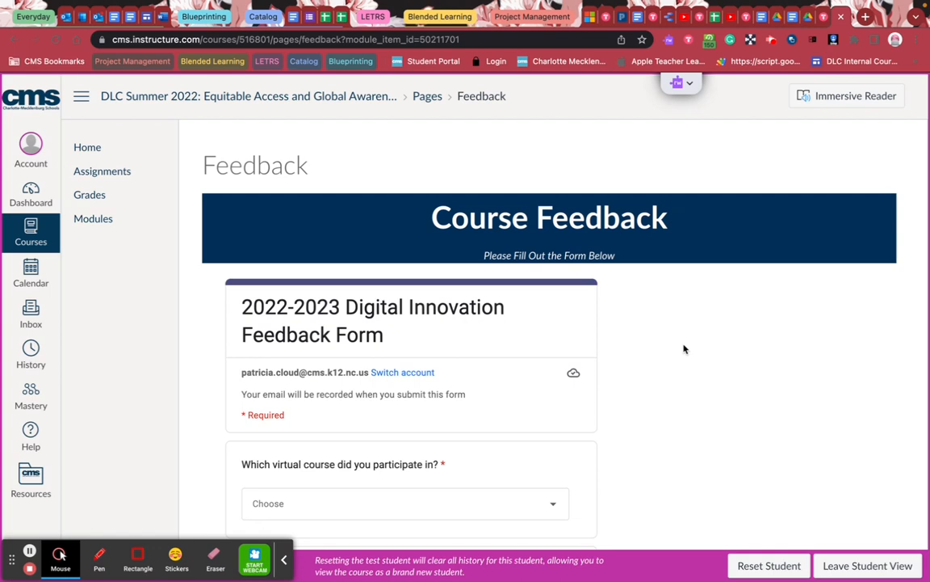
scroll(684, 349, down, 15)
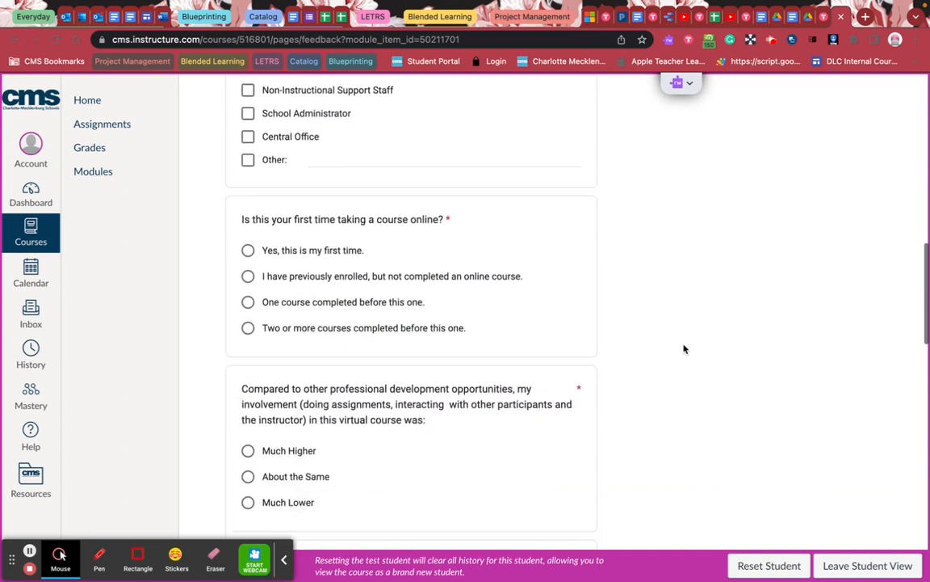
scroll(684, 349, down, 15)
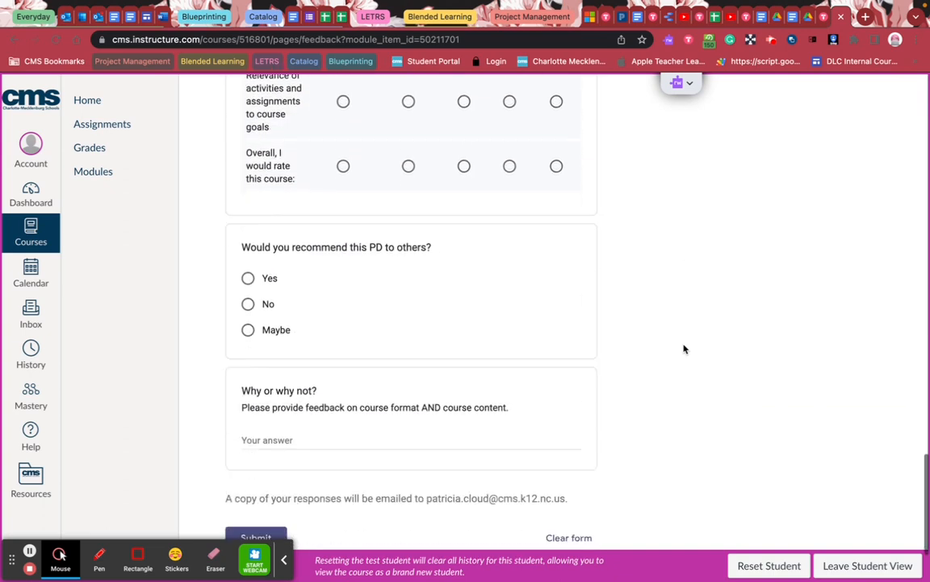
scroll(684, 349, down, 3)
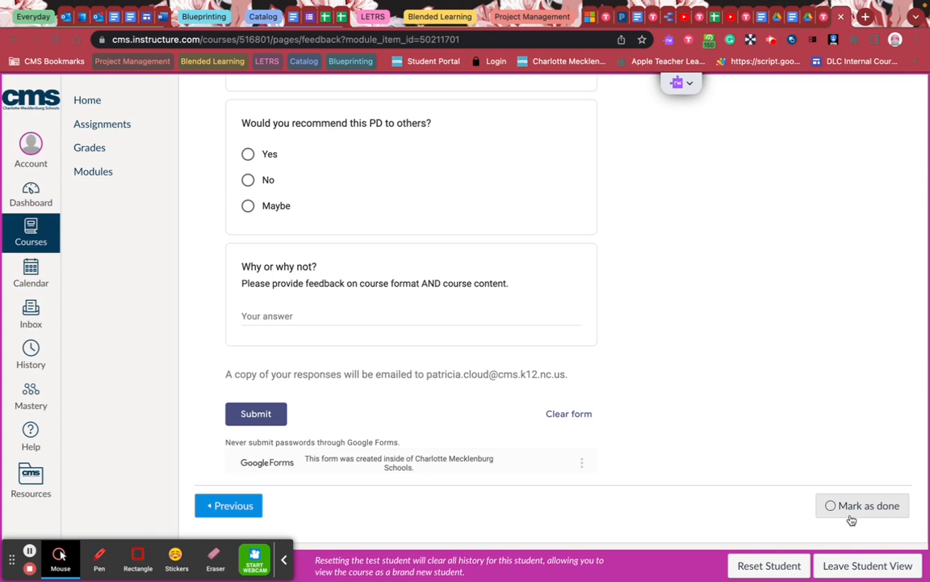
click(872, 568)
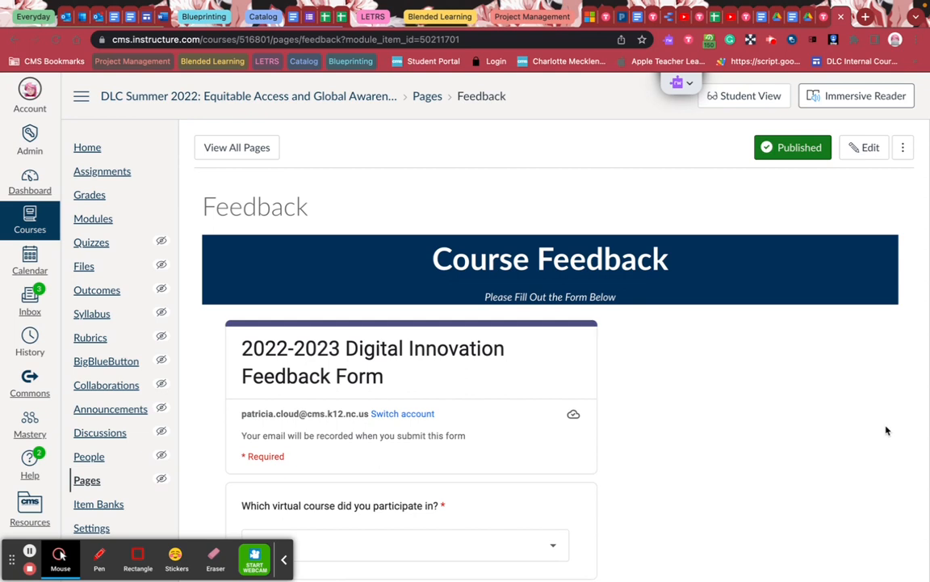
Edit the Feedback page in the full-screen editor with the cursor placed below the embedded form.
click(872, 147)
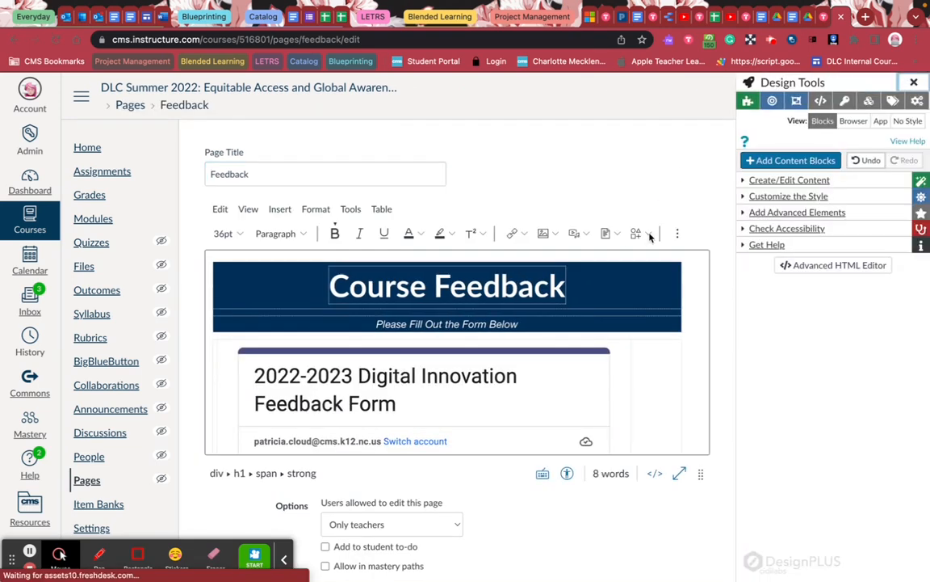
scroll(648, 381, down, 15)
scroll(648, 381, down, 15)
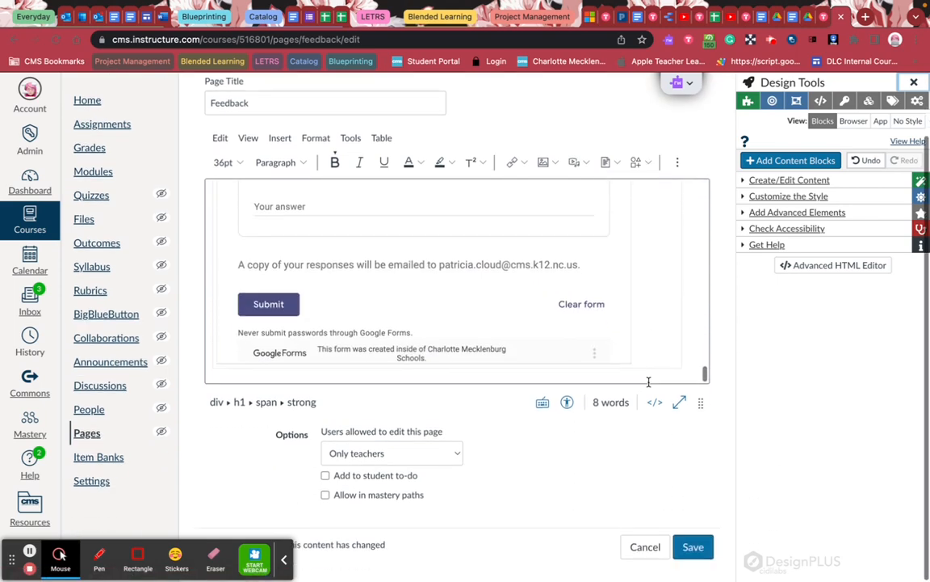
click(679, 351)
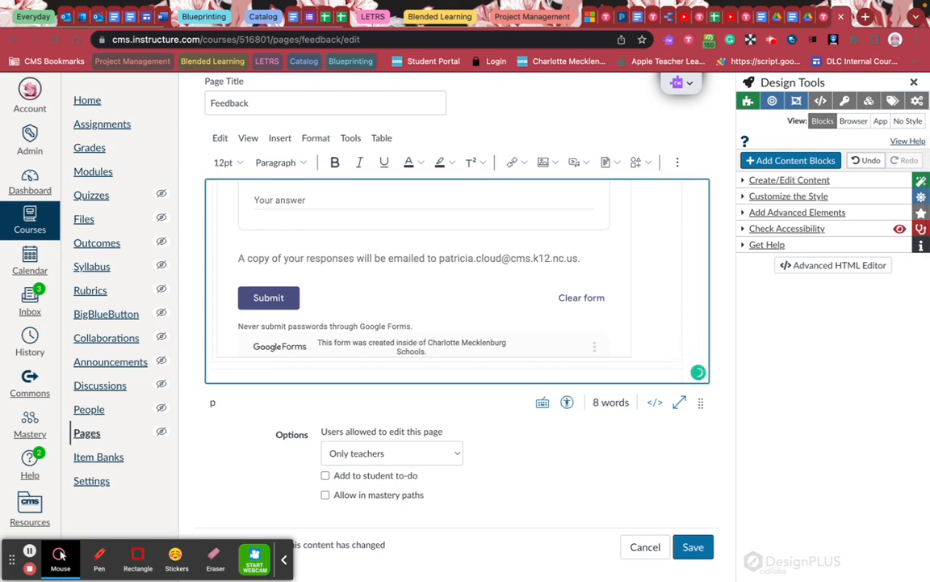
scroll(624, 307, down, 1)
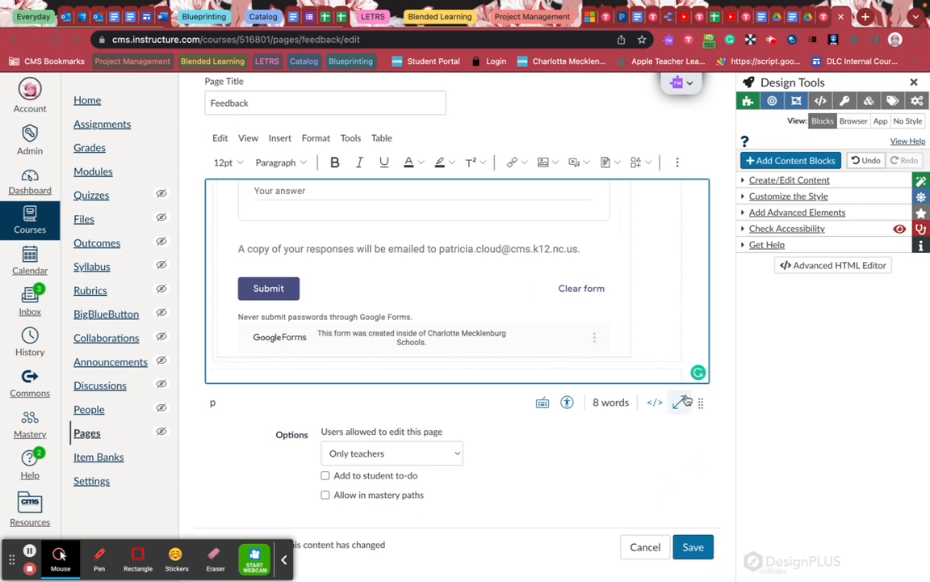
click(680, 401)
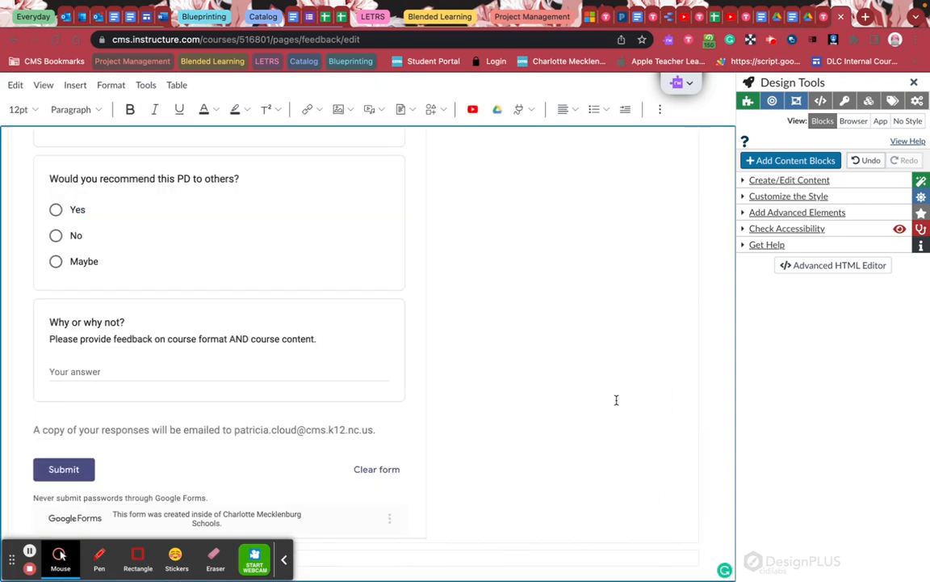
Insert a Quick Check element at the cursor below the embedded Google Form.
click(283, 564)
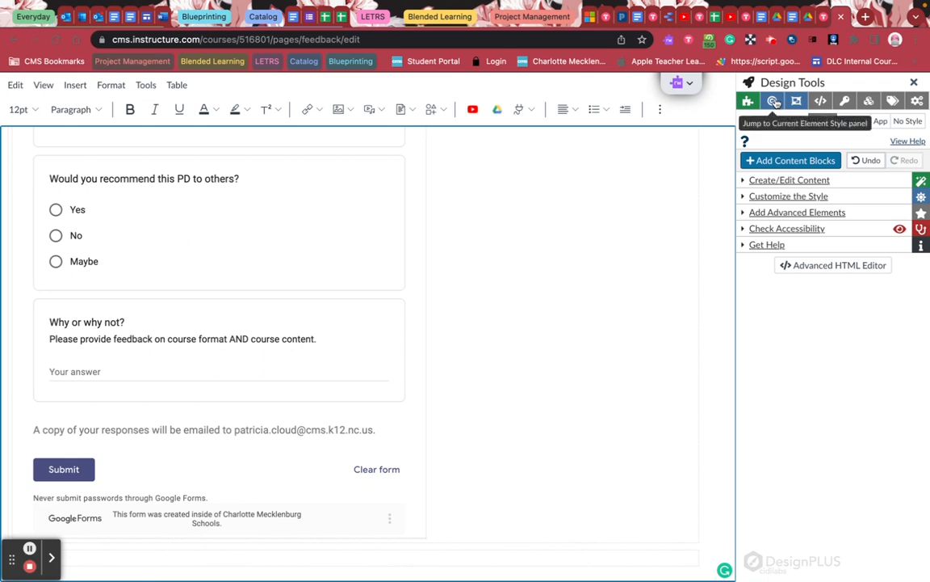
click(791, 213)
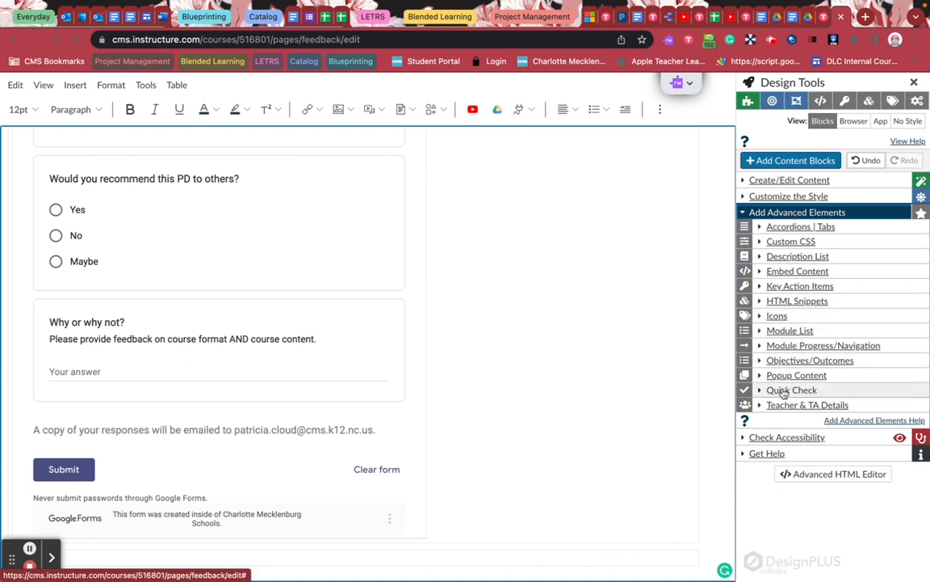
click(783, 391)
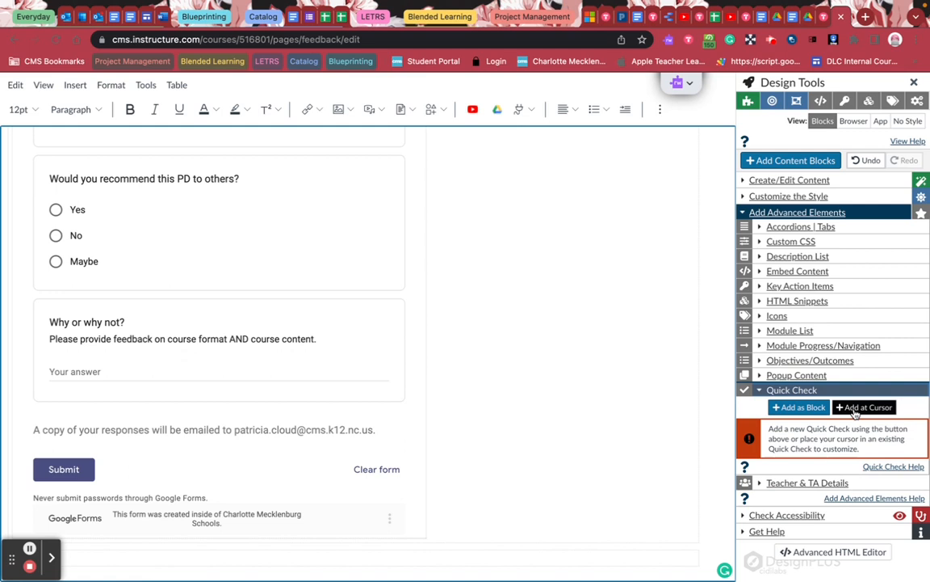
click(855, 411)
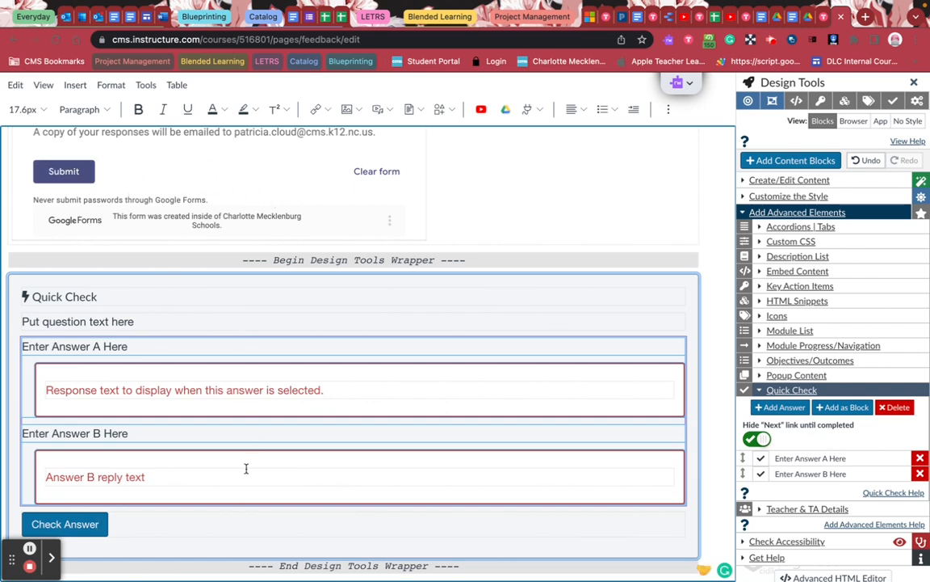
Set the Quick Check question to "Have you completed the Google Form and clicked the "Mark as Done" button in the lower right-hand corner?".
click(140, 320)
key(BackSpace)
key(BackSpace)
key(BackSpace)
key(BackSpace)
key(BackSpace)
key(BackSpace)
key(BackSpace)
key(BackSpace)
key(BackSpace)
key(BackSpace)
key(BackSpace)
key(BackSpace)
key(BackSpace)
key(BackSpace)
key(BackSpace)
key(BackSpace)
key(BackSpace)
key(BackSpace)
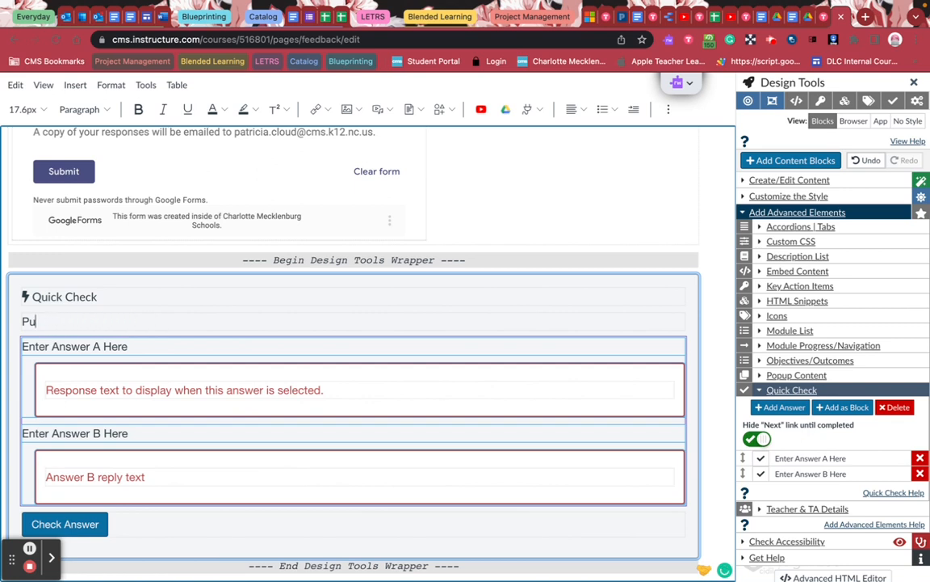
text(Have you completed the Google Form and cl)
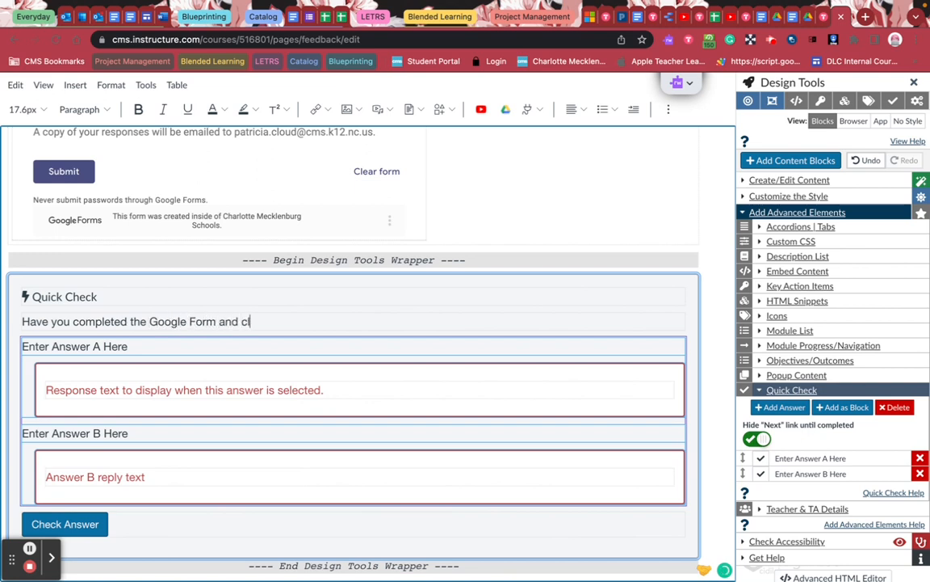
text(icked the "Mark as Done" button in)
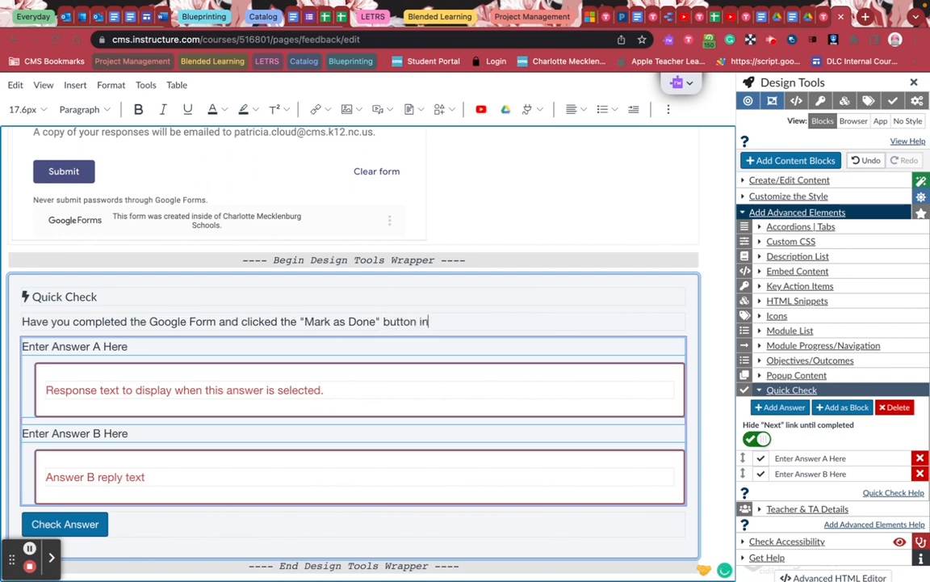
text( the lower right-hand corner?)
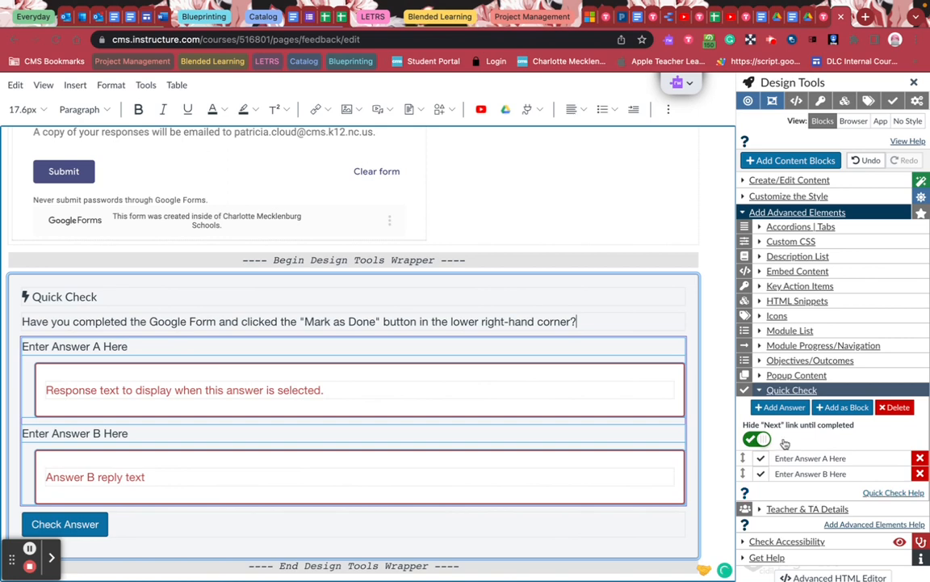
Set the Quick Check's first answer to "Yes" with the response text "Thank you.".
click(761, 474)
triple_click(88, 346)
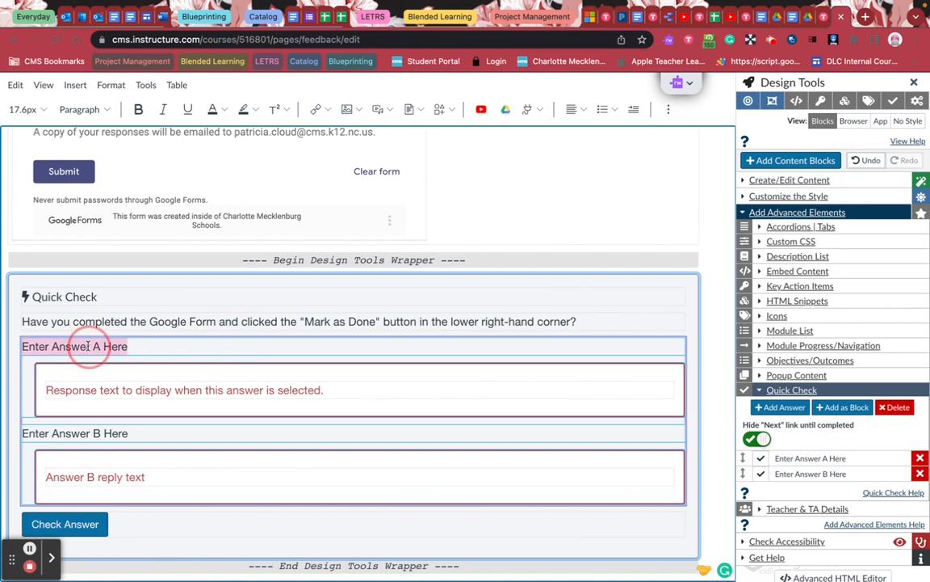
key(BackSpace)
text(Yes)
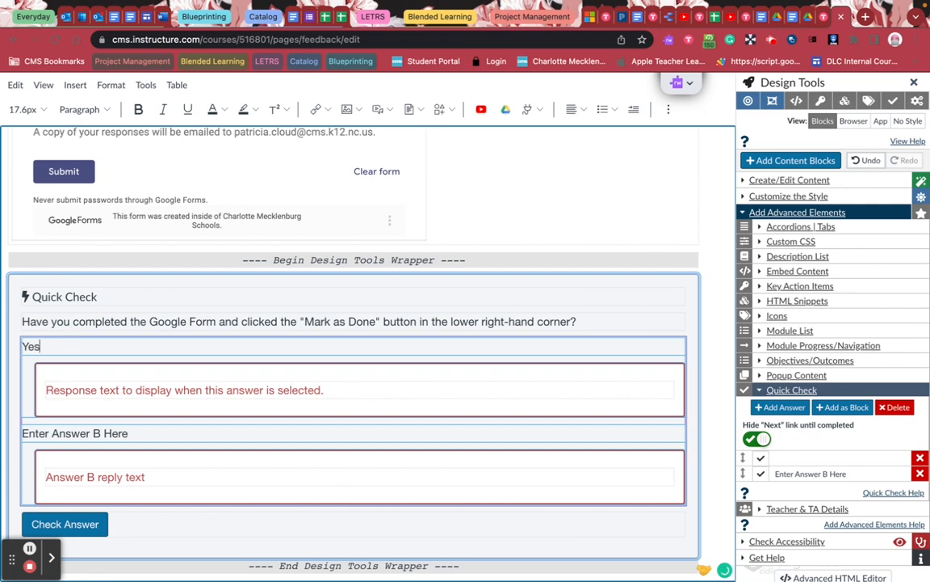
triple_click(140, 388)
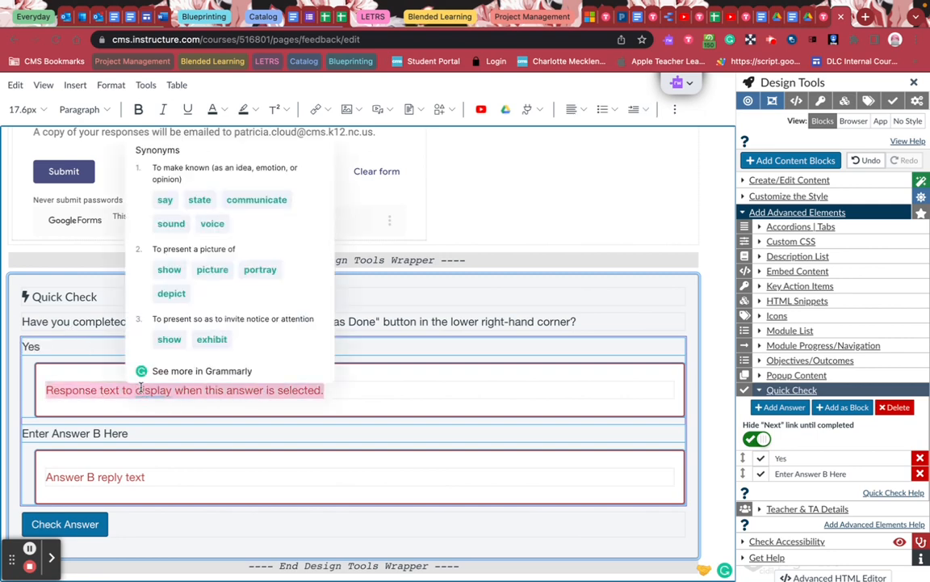
text(Than)
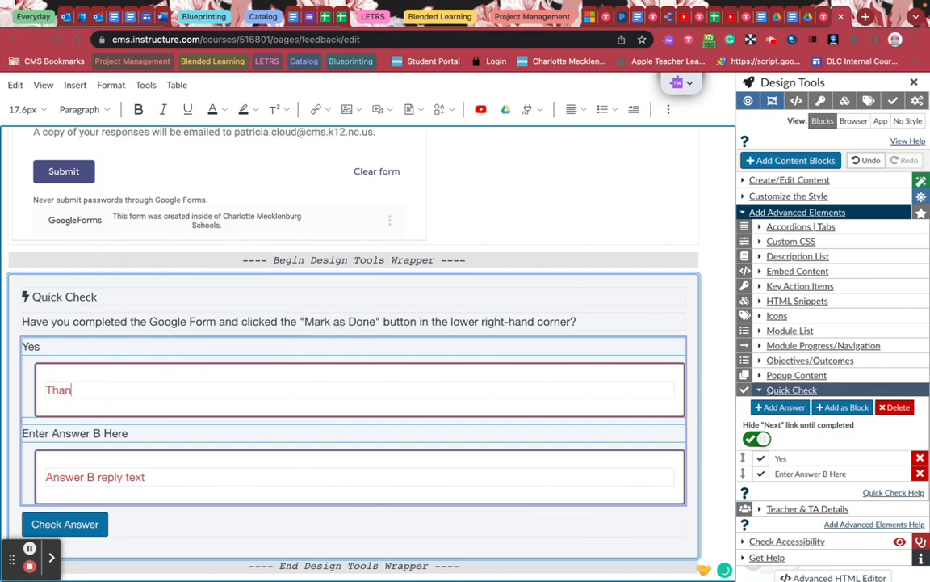
text(k you.)
Set the second answer to "No" with the response "To complete this course you must complete the Google Form and click the "Mark as Done" button.".
triple_click(88, 433)
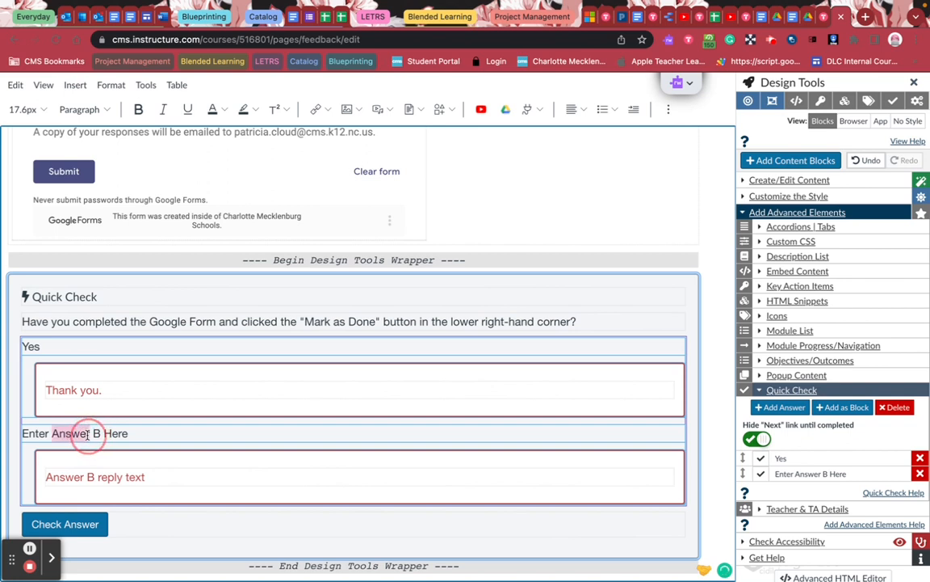
text(No)
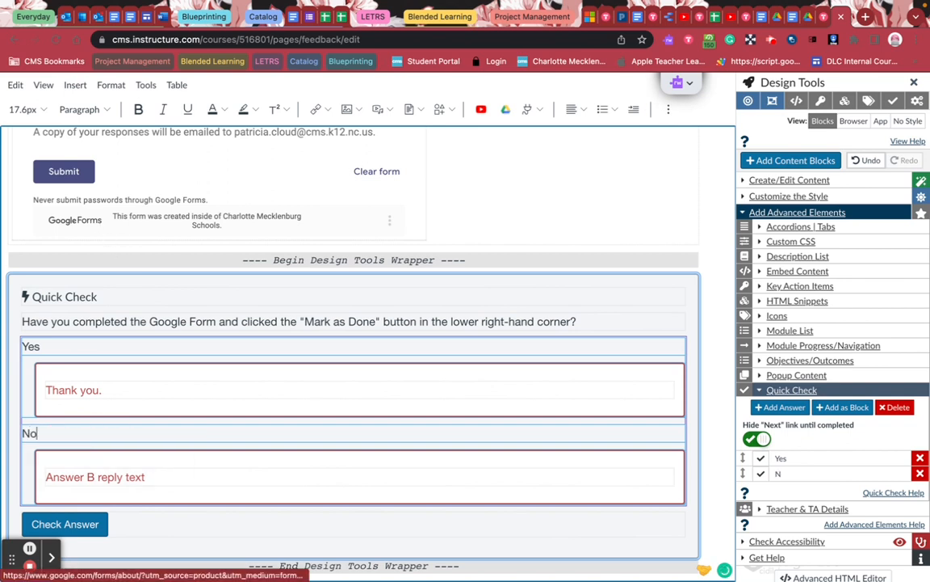
triple_click(84, 478)
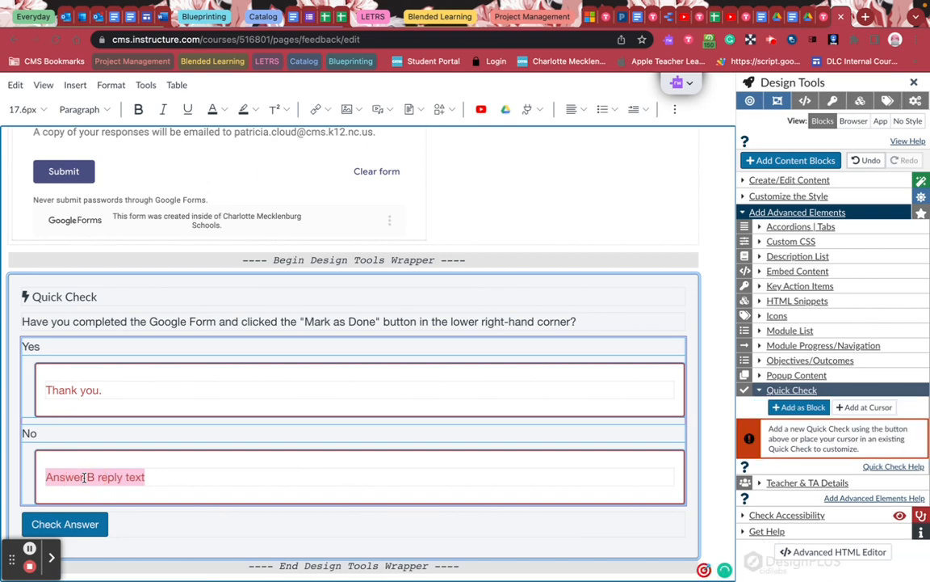
text(To compe)
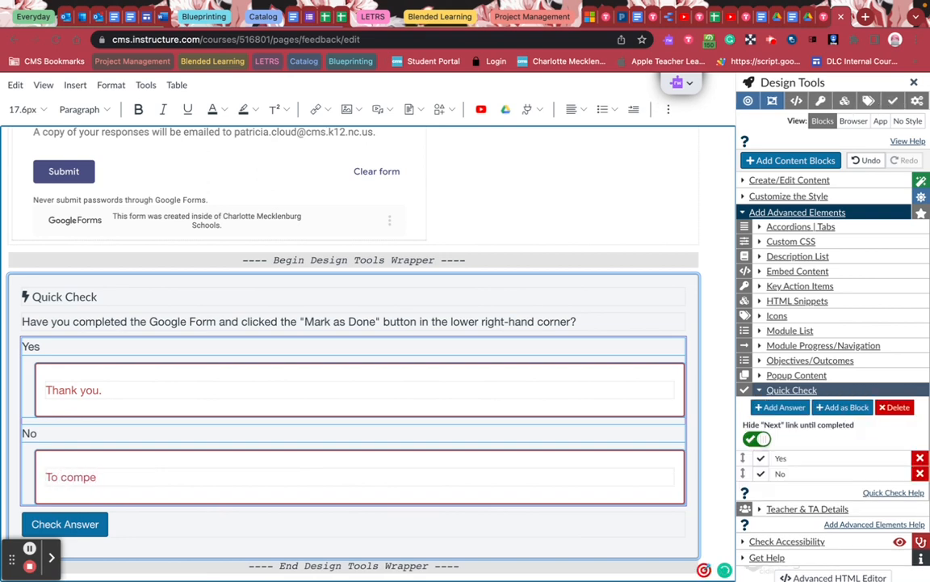
key(BackSpace)
text(lete this c)
text(ourse you mu)
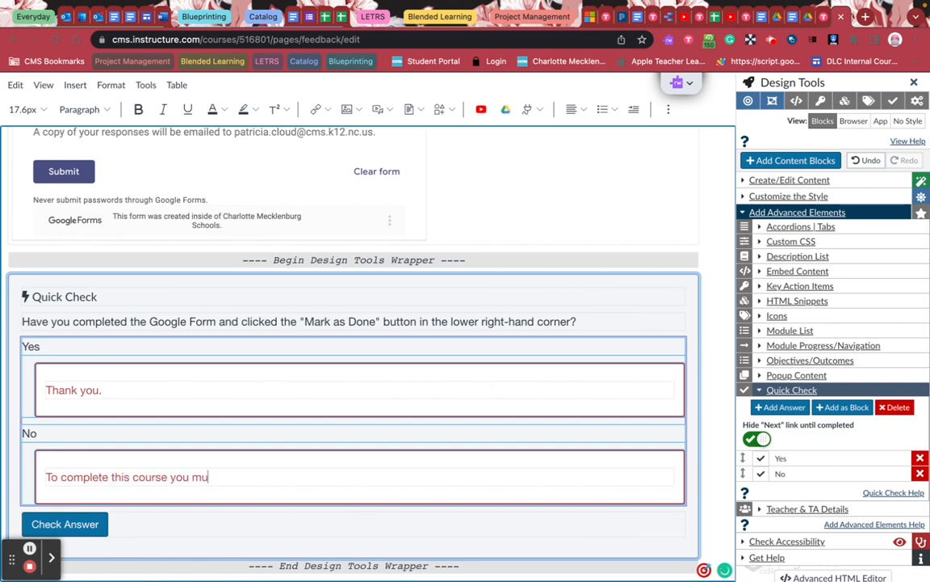
text(st complete)
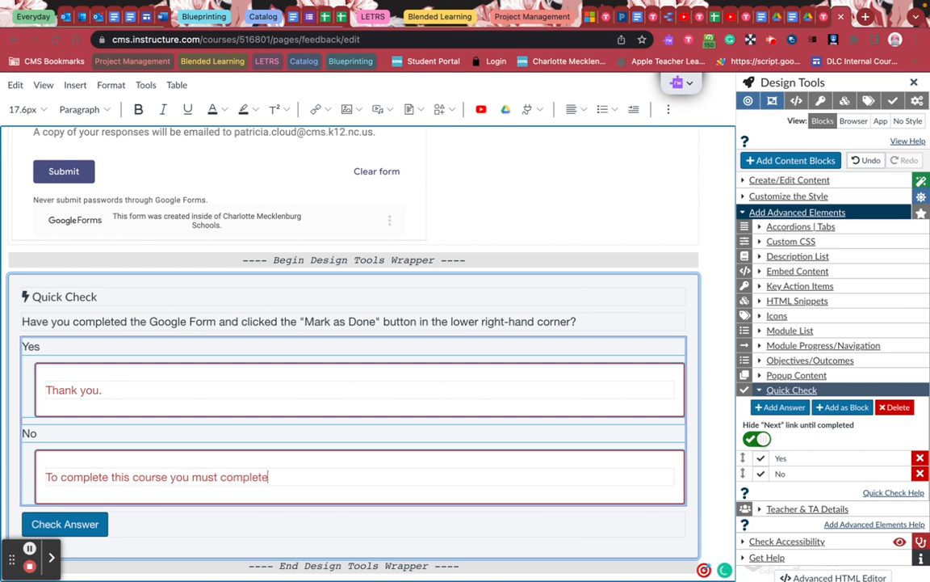
text( the Google )
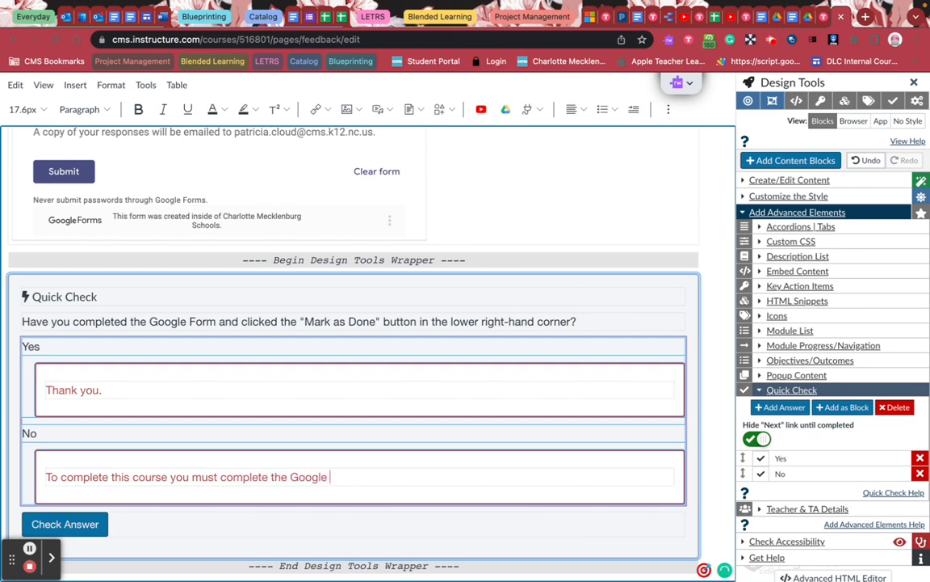
text(FOrorm and click the "Mark as Done" button)
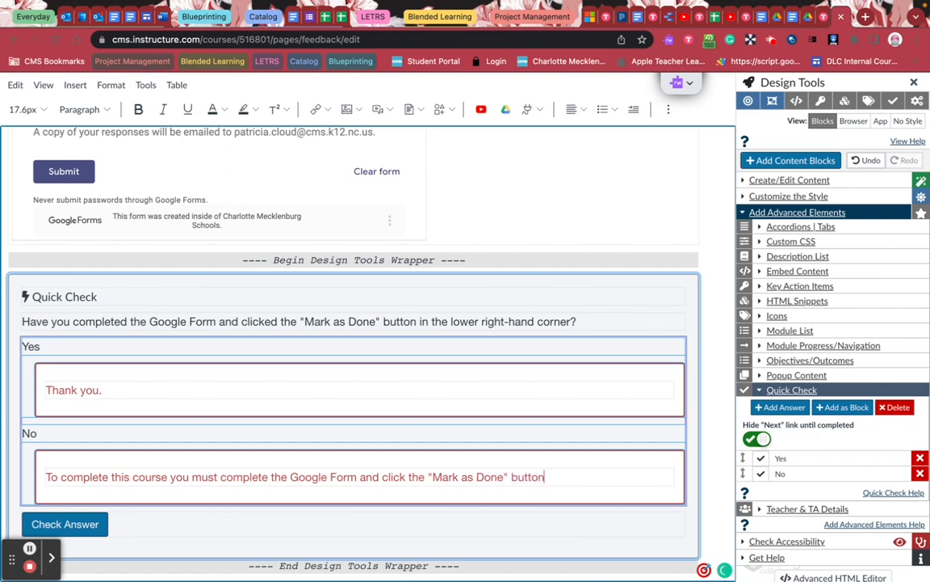
text(.)
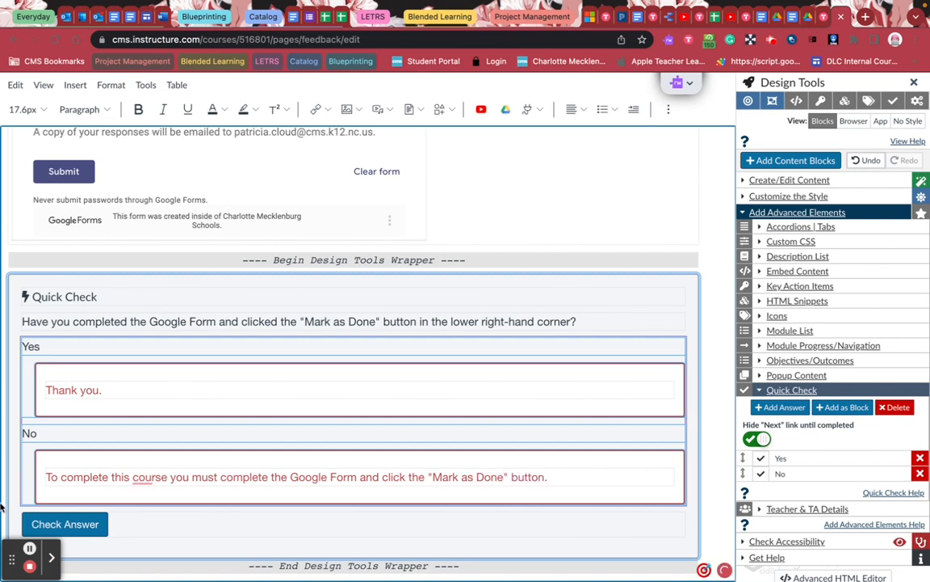
Mark "Yes" as the correct Quick Check answer, exit the full-screen editor and save the Feedback page.
click(761, 459)
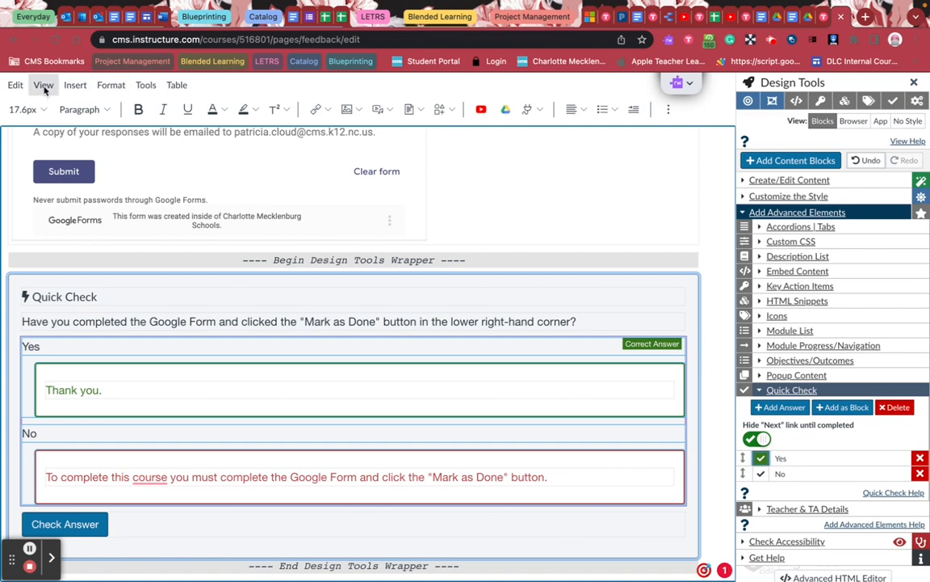
click(75, 87)
click(44, 86)
click(48, 114)
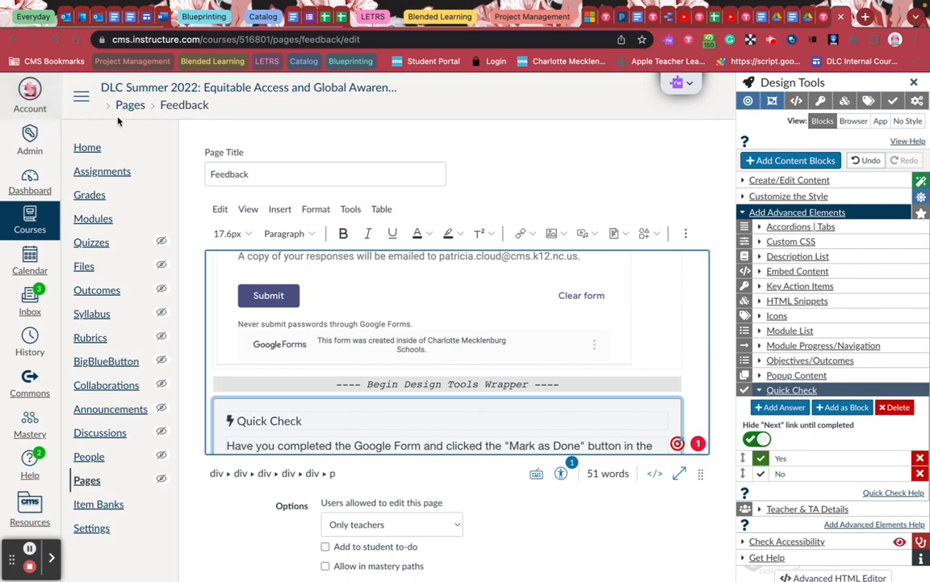
scroll(576, 510, down, 2)
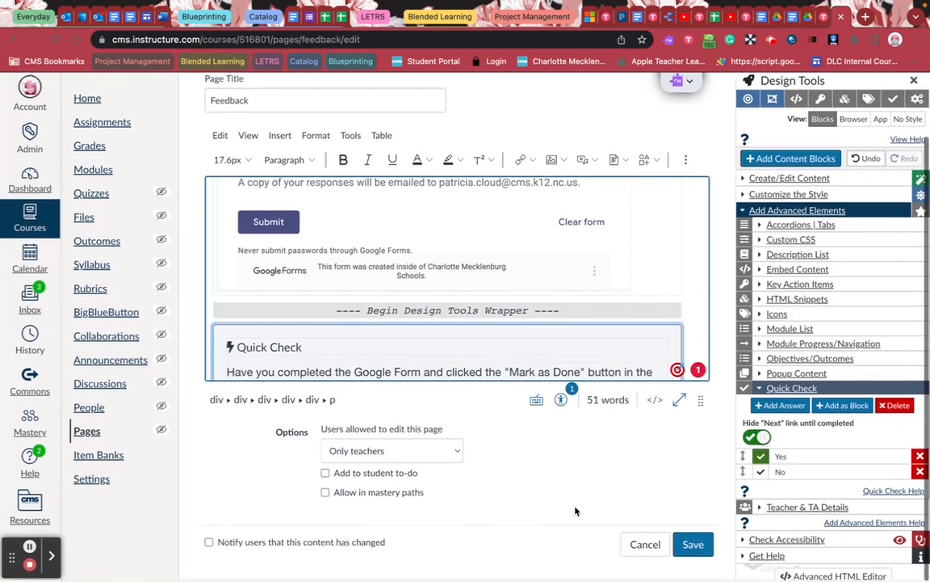
click(695, 546)
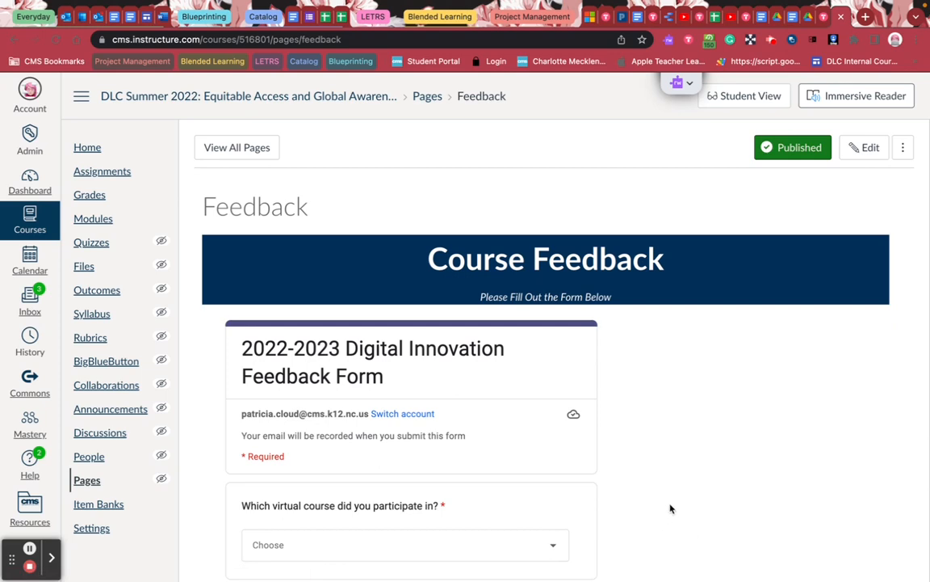
Review the saved Feedback page down to the Quick Check and switch to the student preview.
scroll(670, 508, down, 5)
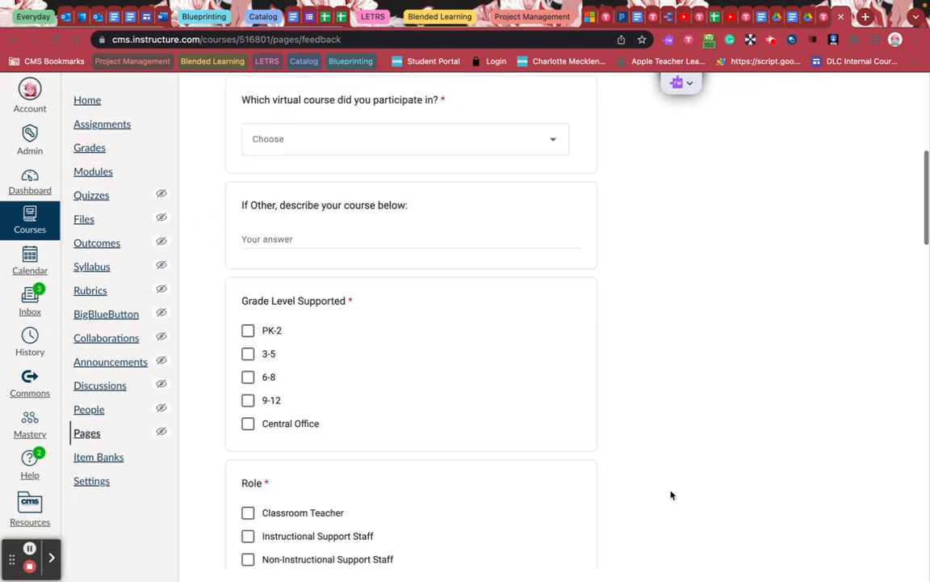
scroll(670, 495, down, 15)
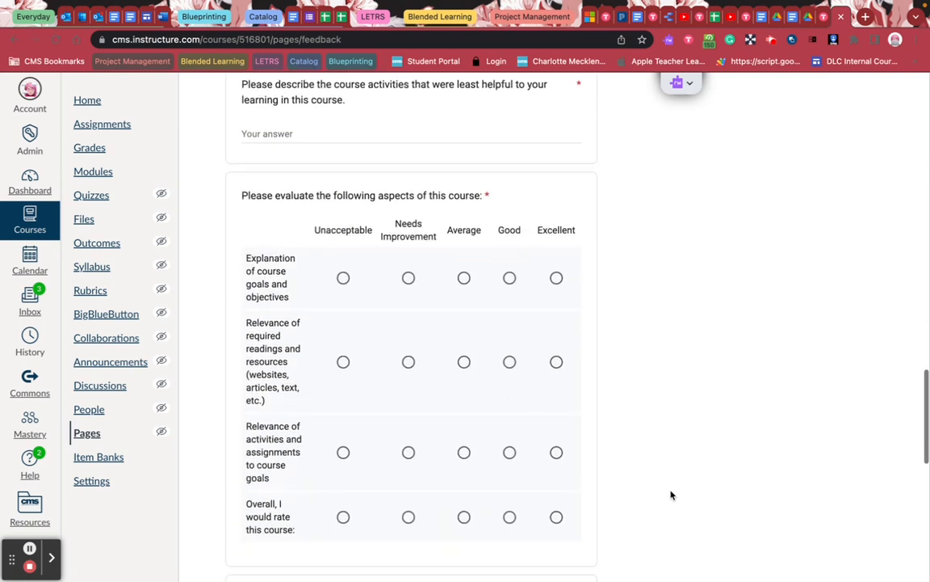
scroll(670, 494, down, 8)
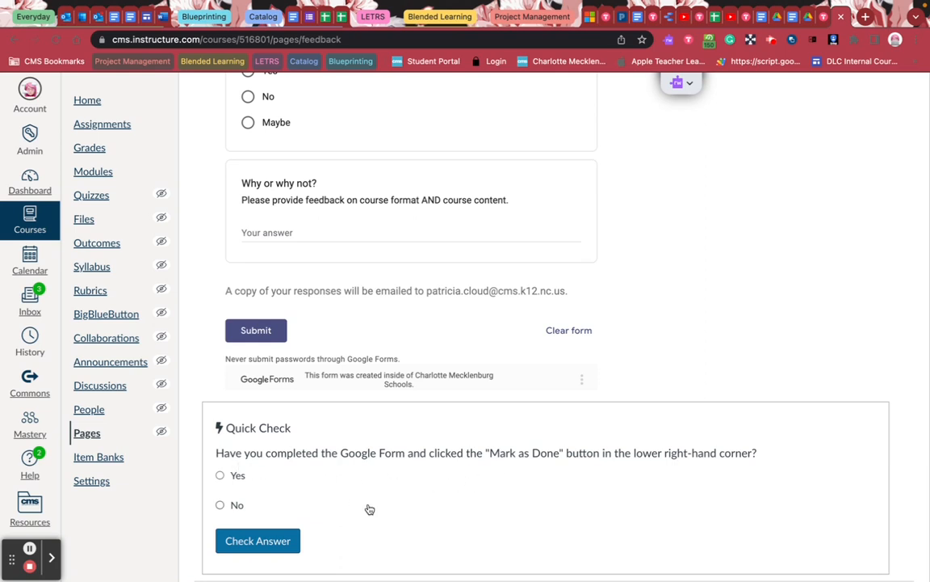
scroll(367, 523, down, 2)
scroll(367, 525, up, 20)
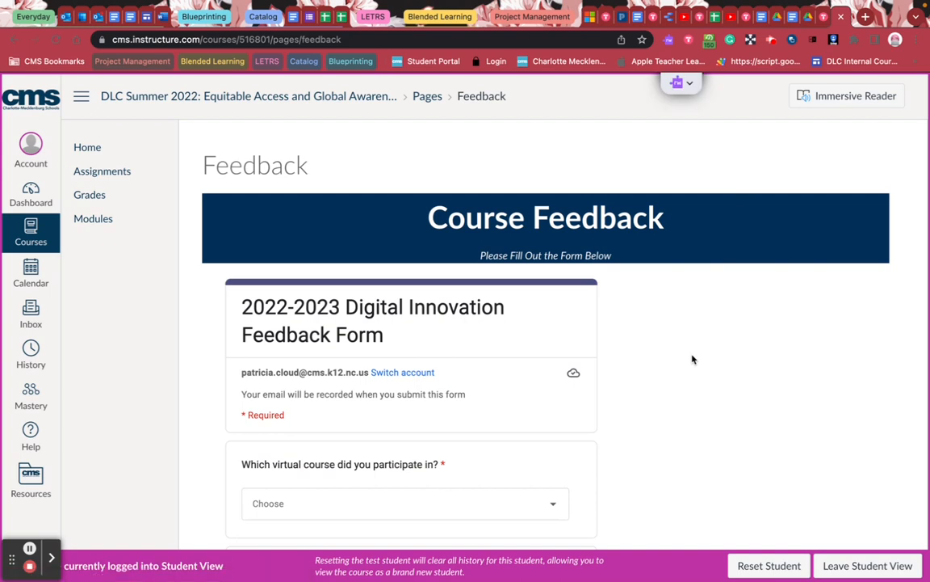
Examine the form, Quick Check and mark-as-done option on the Feedback page as a student, and leave the student preview.
scroll(693, 347, down, 10)
scroll(693, 342, down, 10)
scroll(693, 343, down, 8)
scroll(693, 342, down, 4)
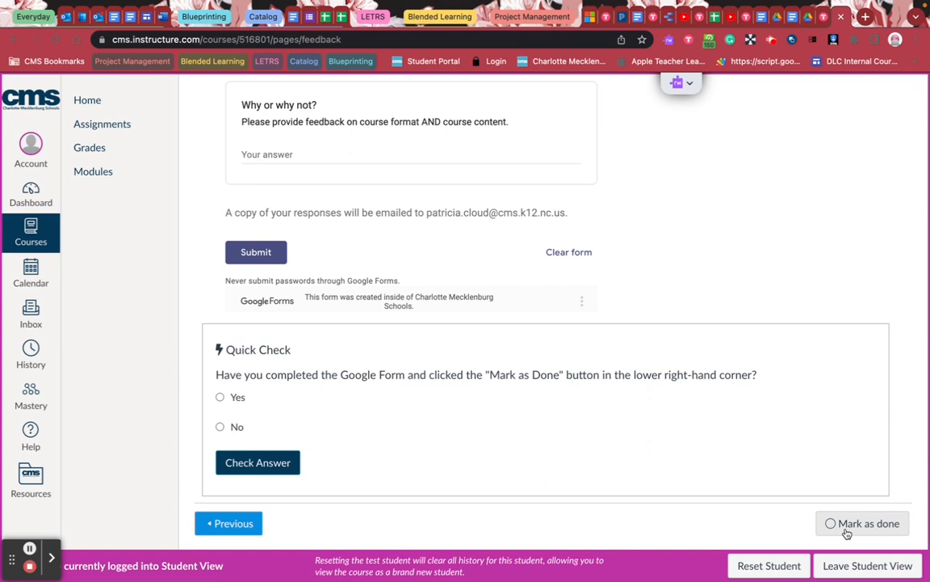
scroll(727, 527, down, 1)
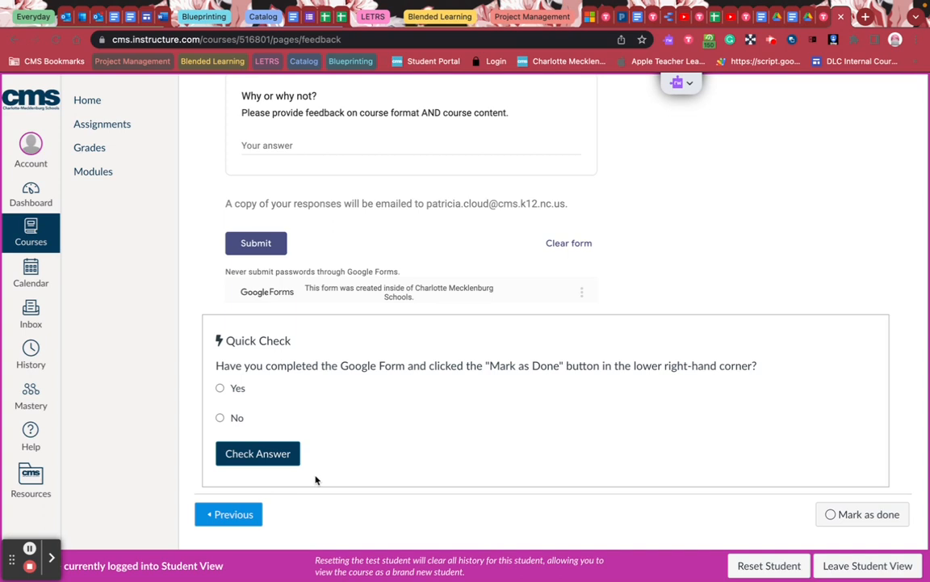
scroll(718, 212, up, 5)
scroll(719, 214, up, 20)
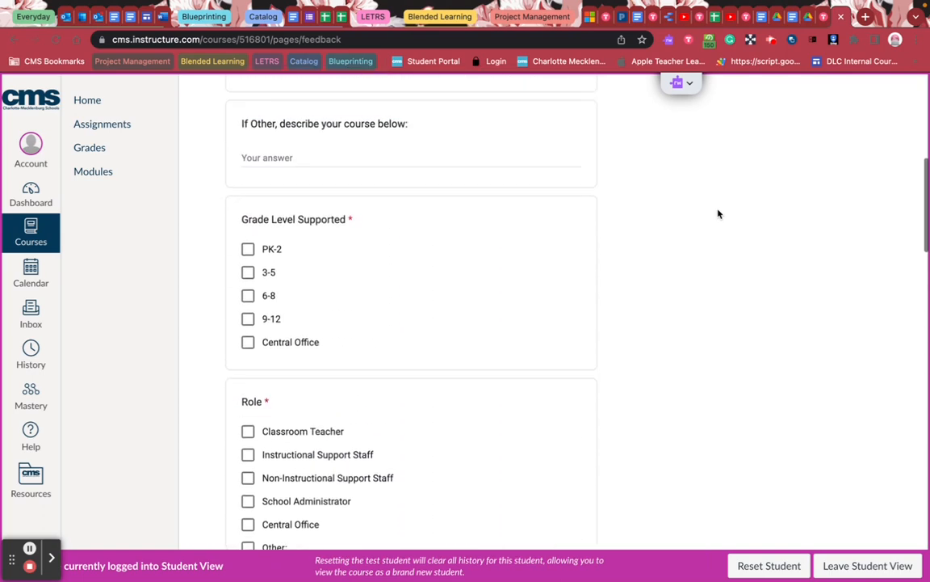
scroll(719, 213, up, 1)
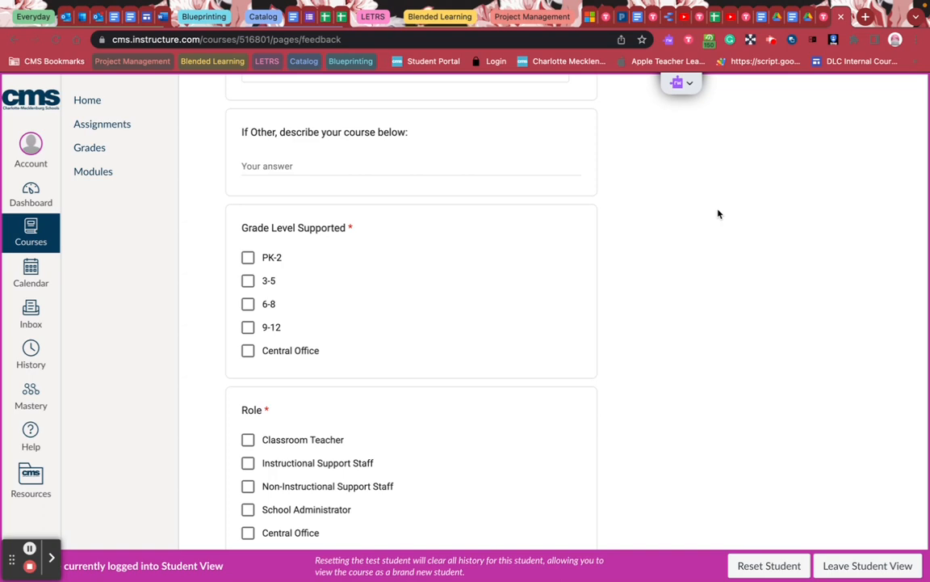
scroll(719, 213, down, 15)
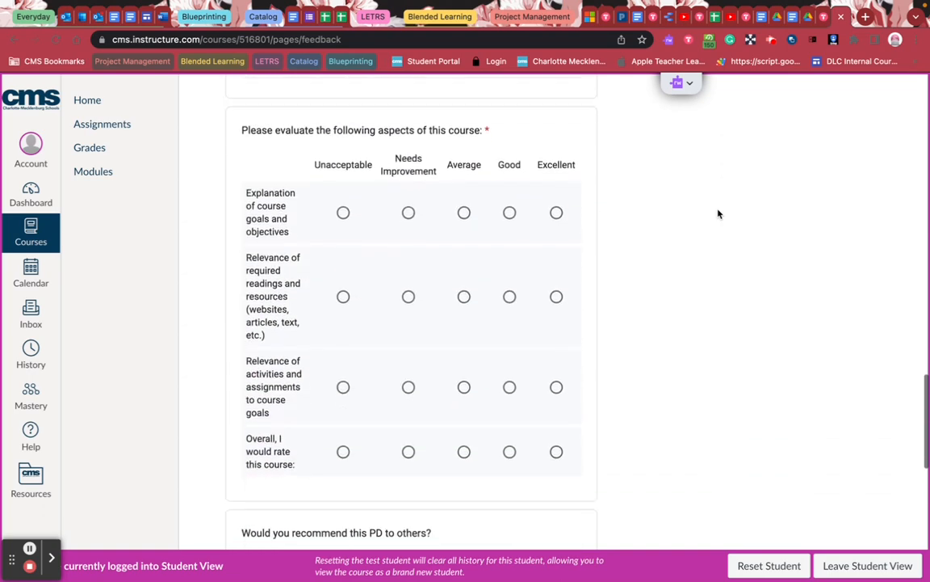
scroll(719, 213, down, 10)
scroll(719, 214, down, 2)
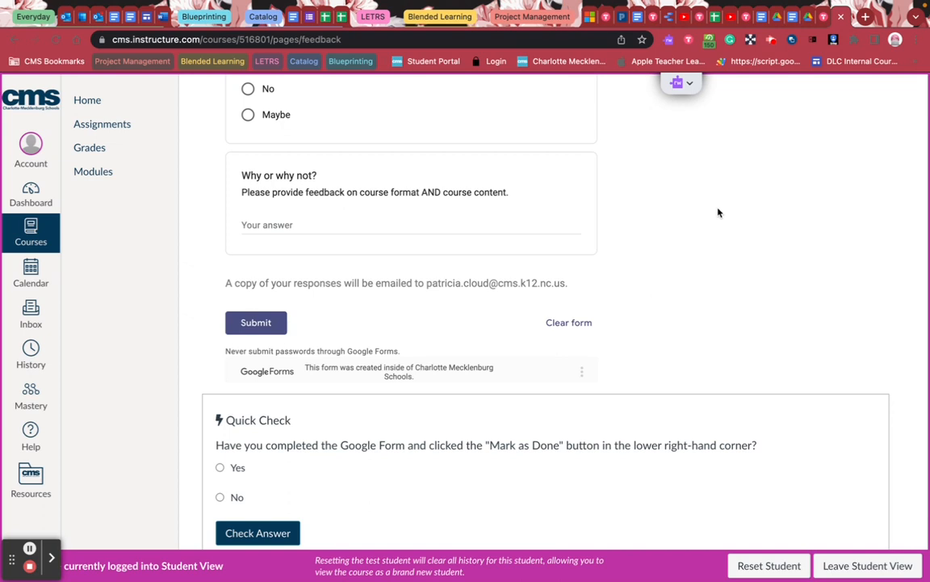
scroll(719, 213, down, 2)
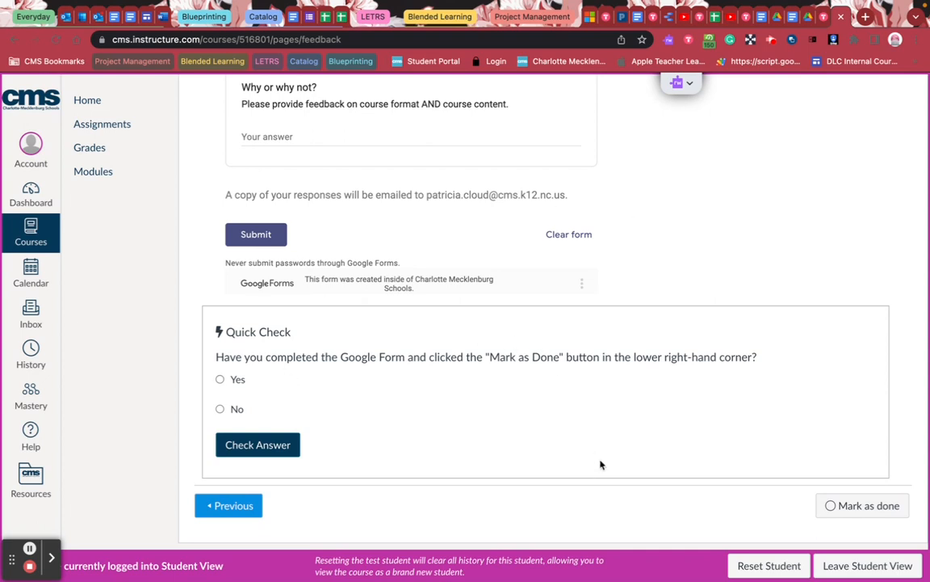
click(841, 569)
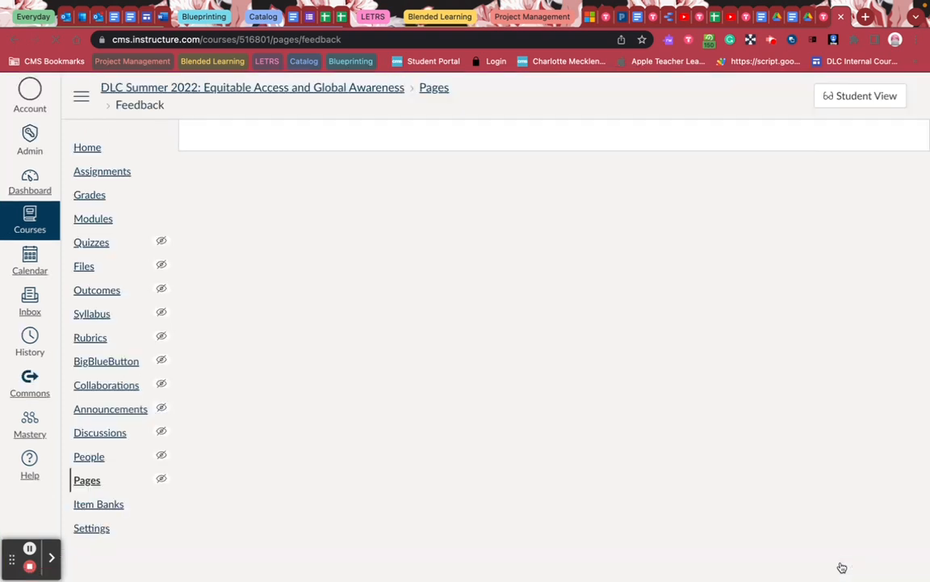